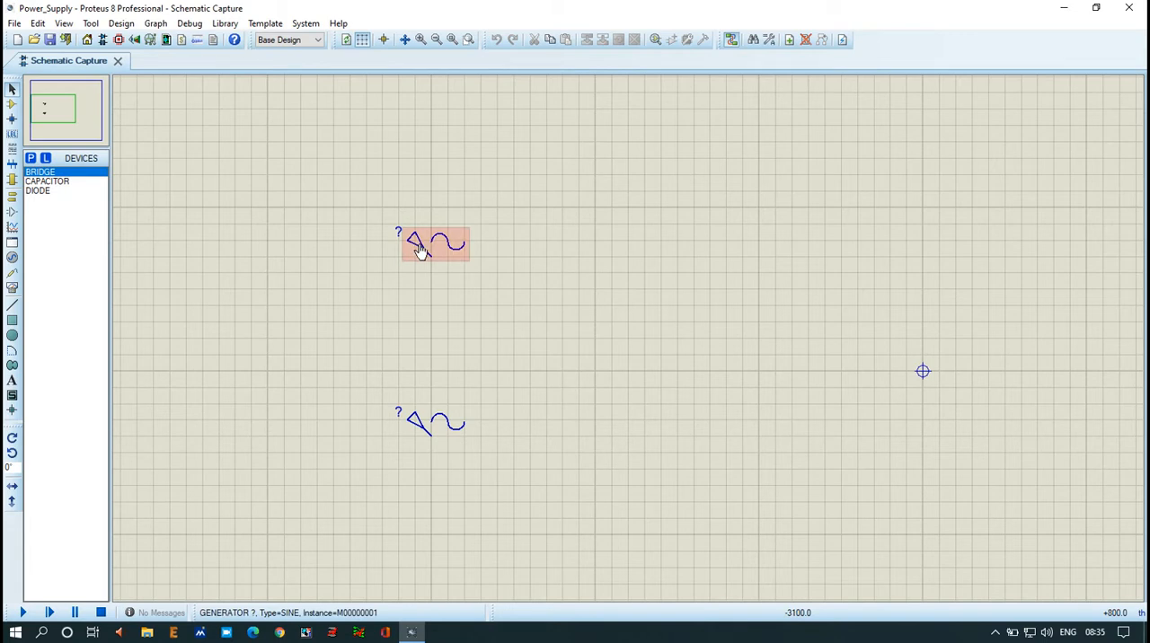
Step: Check the amplitude and frequency settings of the upper sine generator
double_click(419, 251)
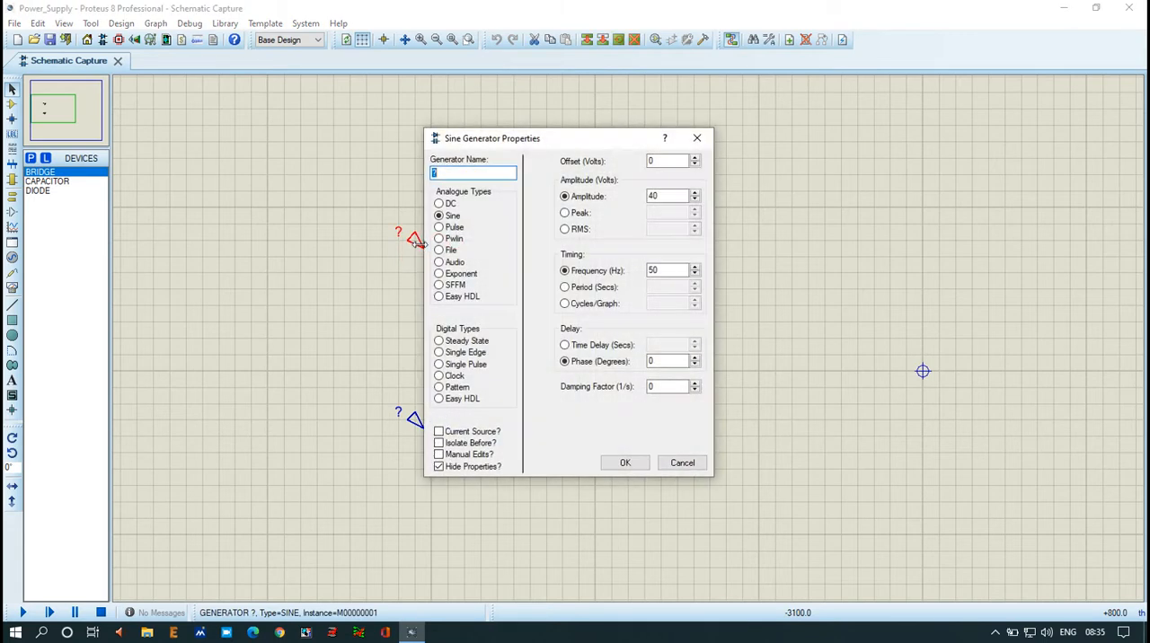
double_click(665, 196)
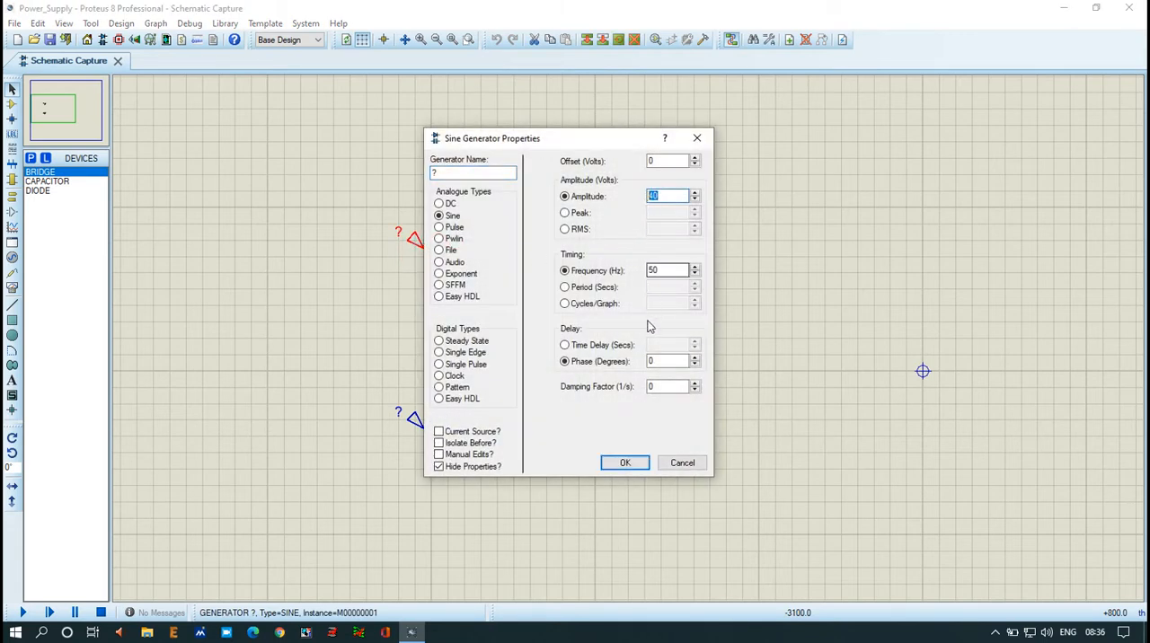
double_click(665, 270)
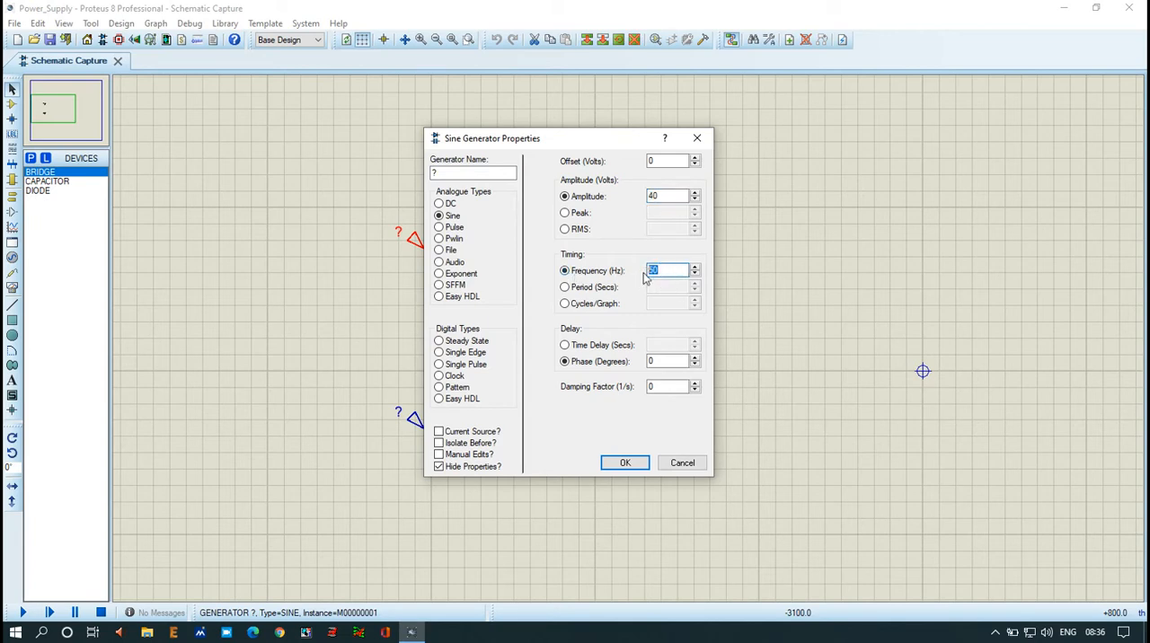
click(622, 465)
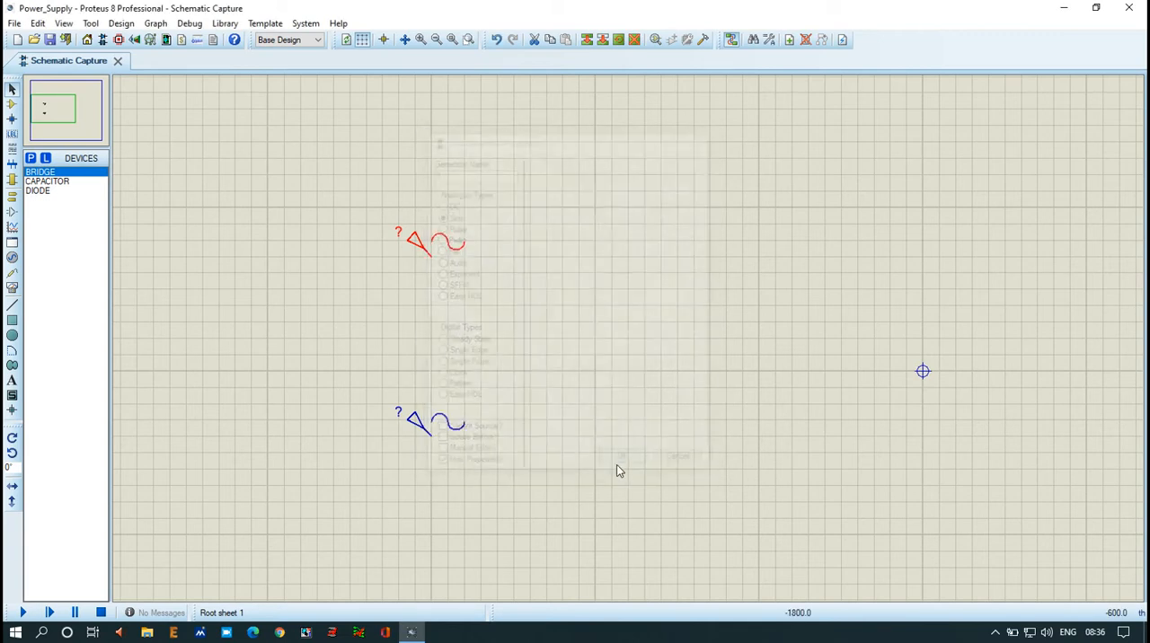
Step: Check the amplitude and frequency settings of the lower sine generator
click(419, 425)
double_click(420, 424)
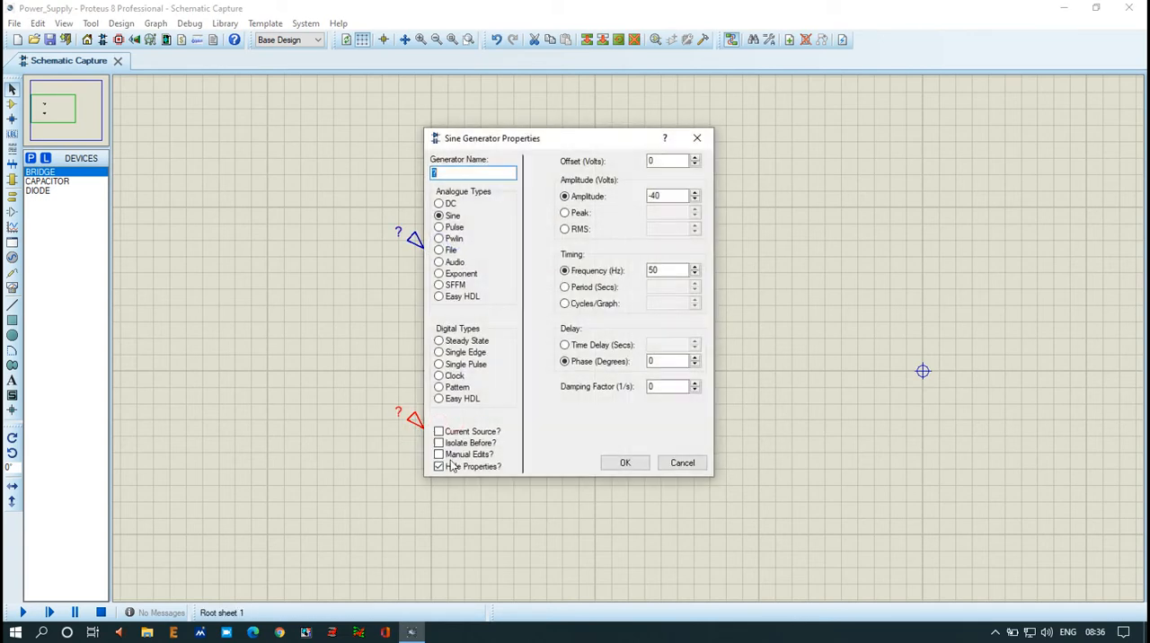
double_click(670, 198)
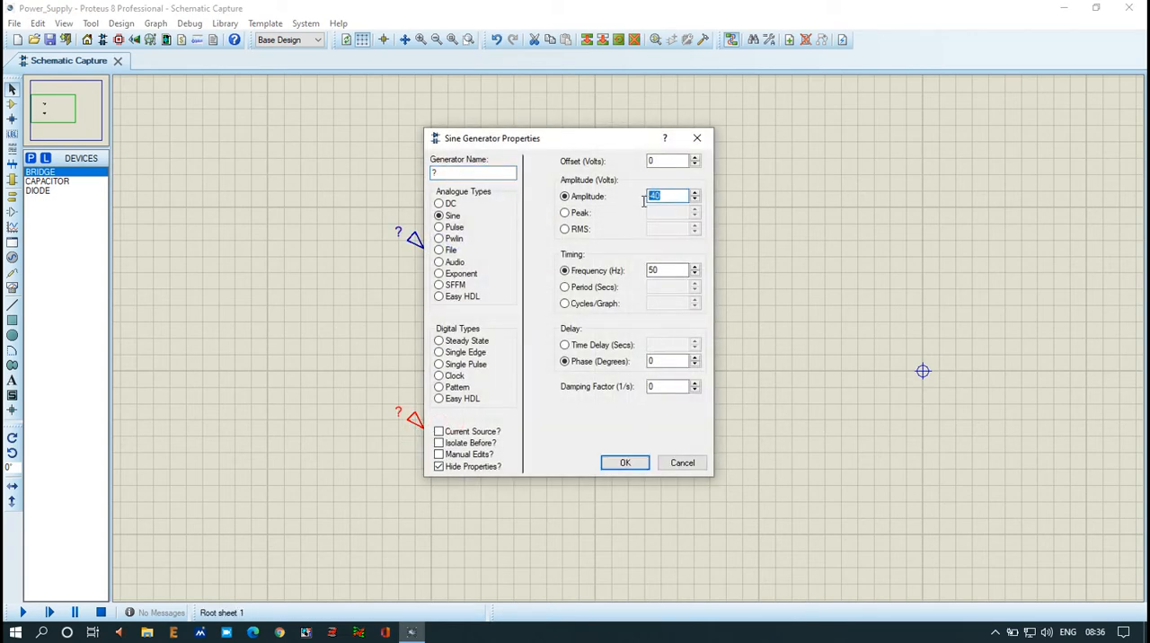
double_click(671, 270)
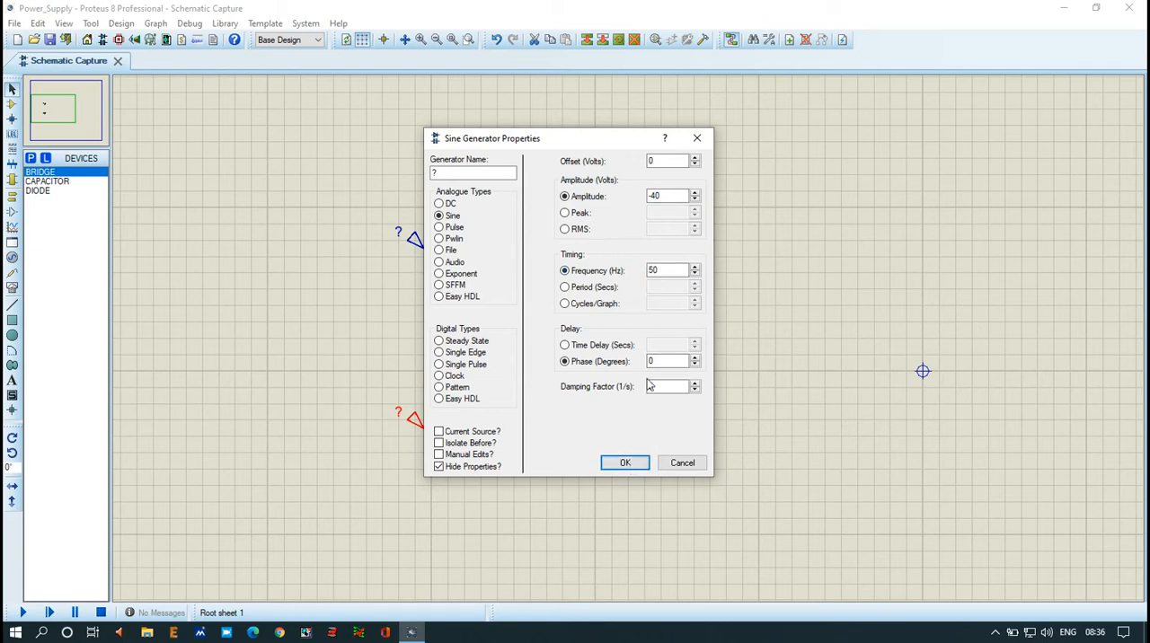
click(628, 464)
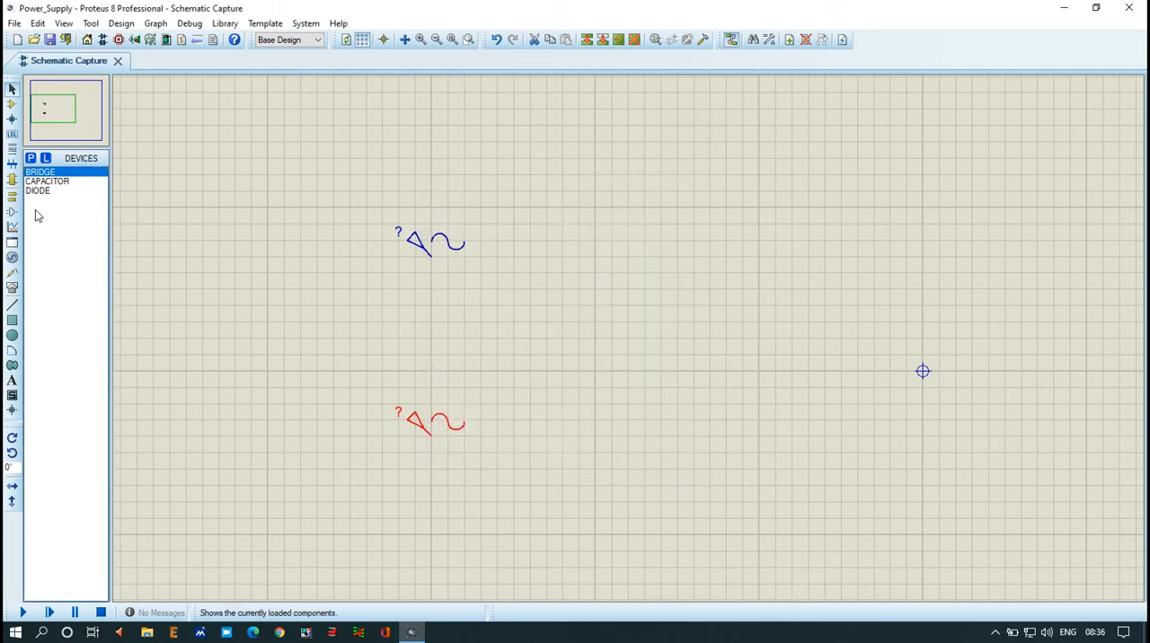
Step: Place a virtual oscilloscope on the schematic to the right of the two sine generators
click(11, 288)
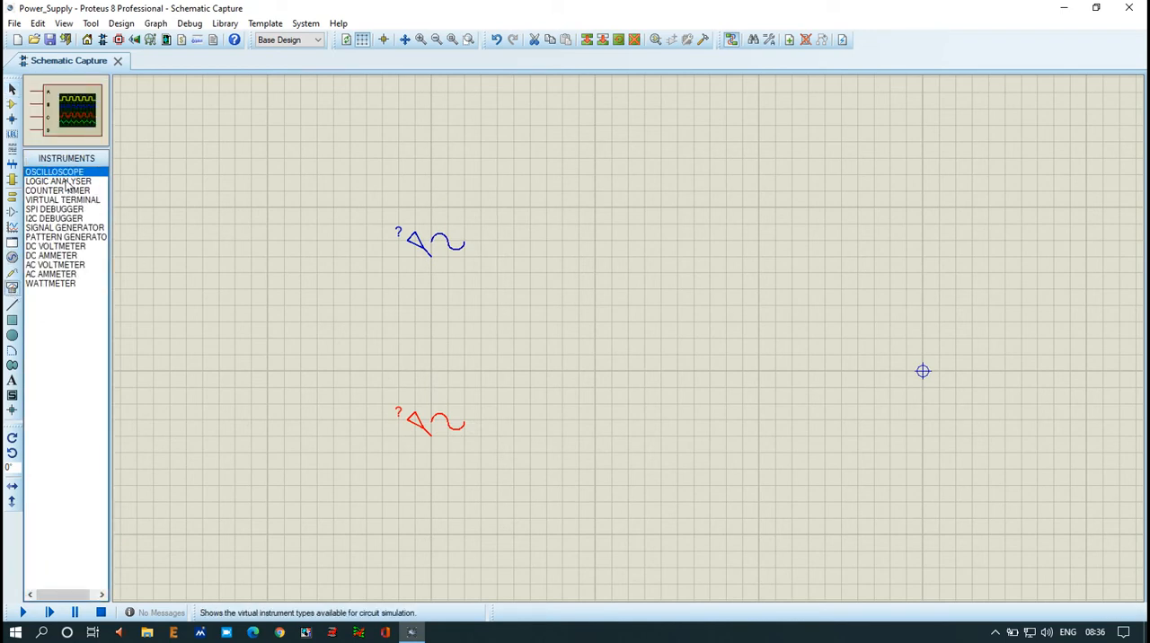
click(742, 189)
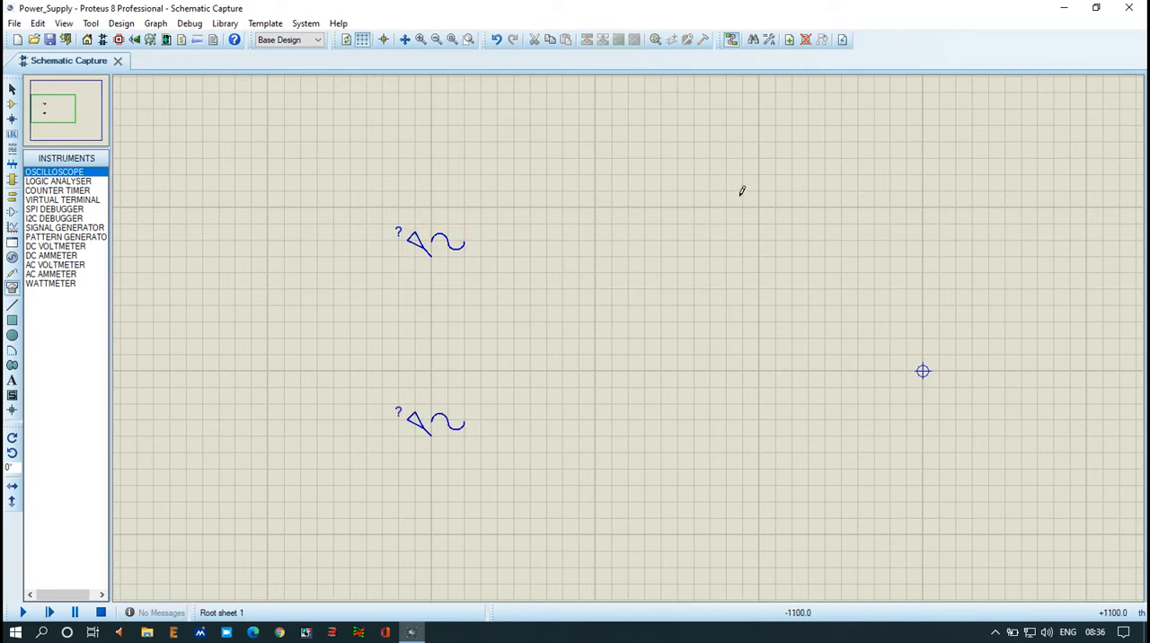
click(783, 256)
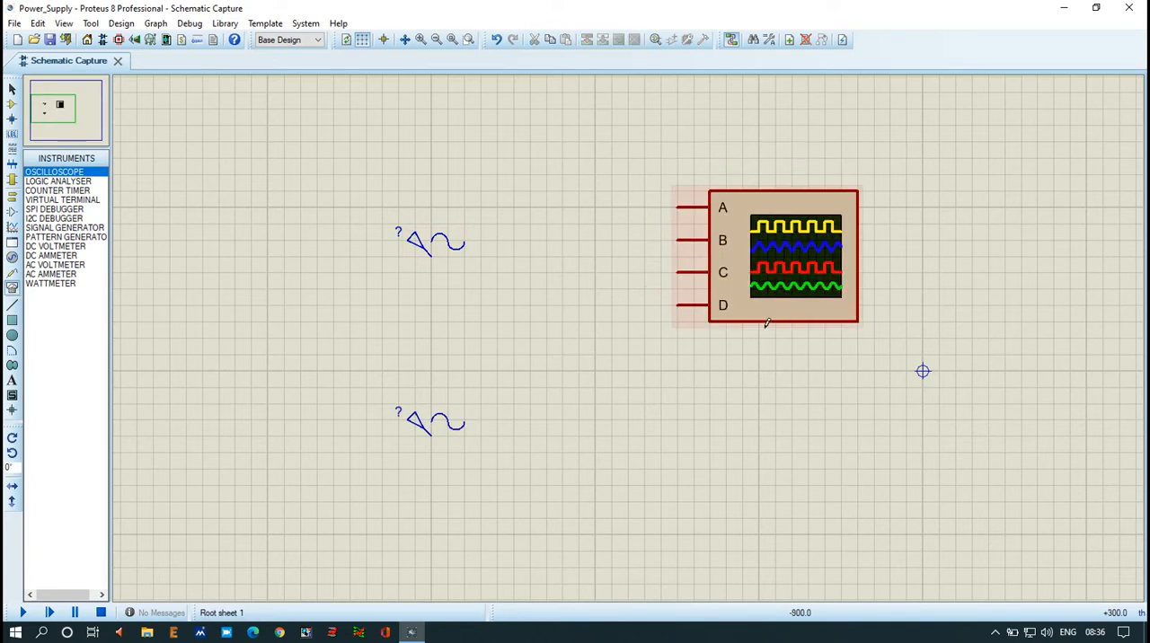
Step: Wire the upper sine generator to oscilloscope input A and the lower sine generator to input B
click(432, 257)
click(679, 208)
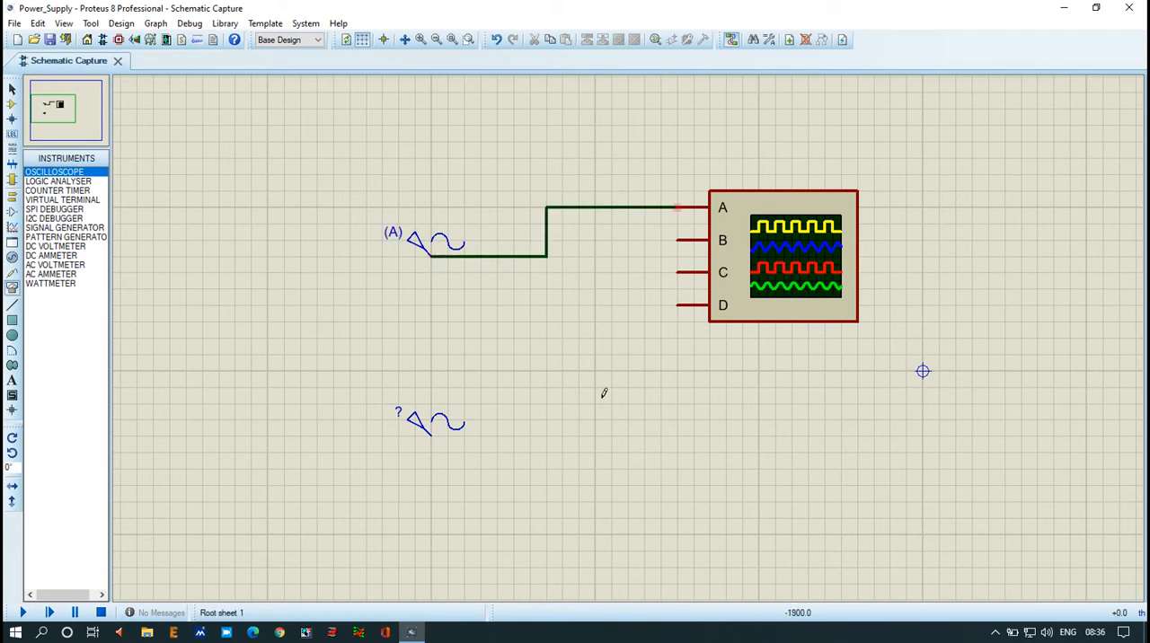
click(432, 436)
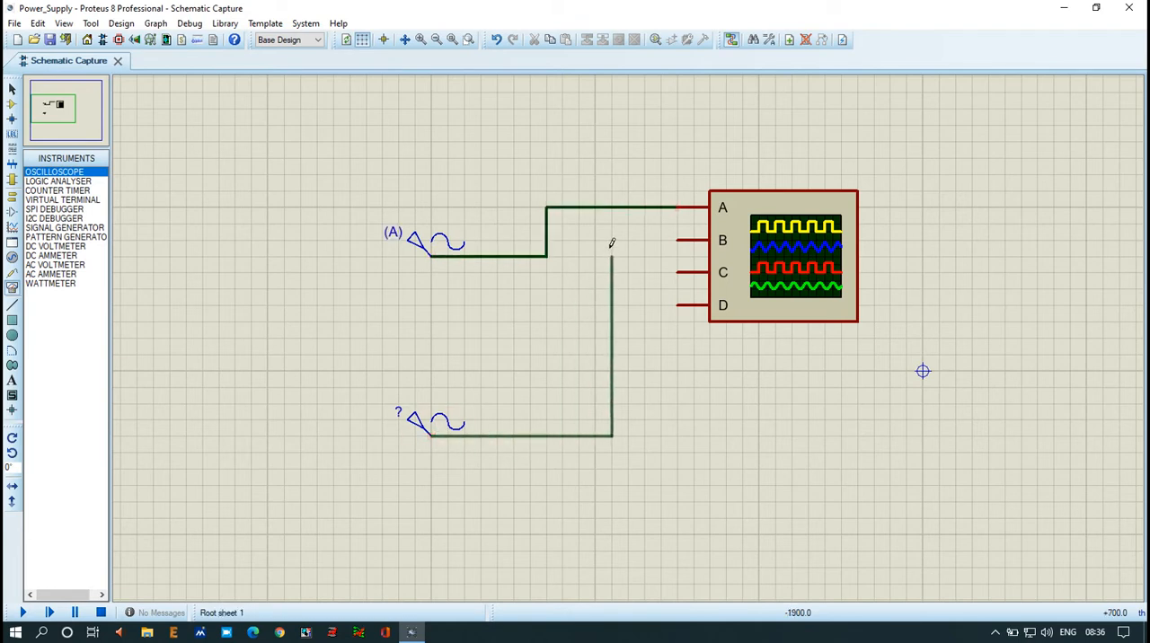
click(679, 240)
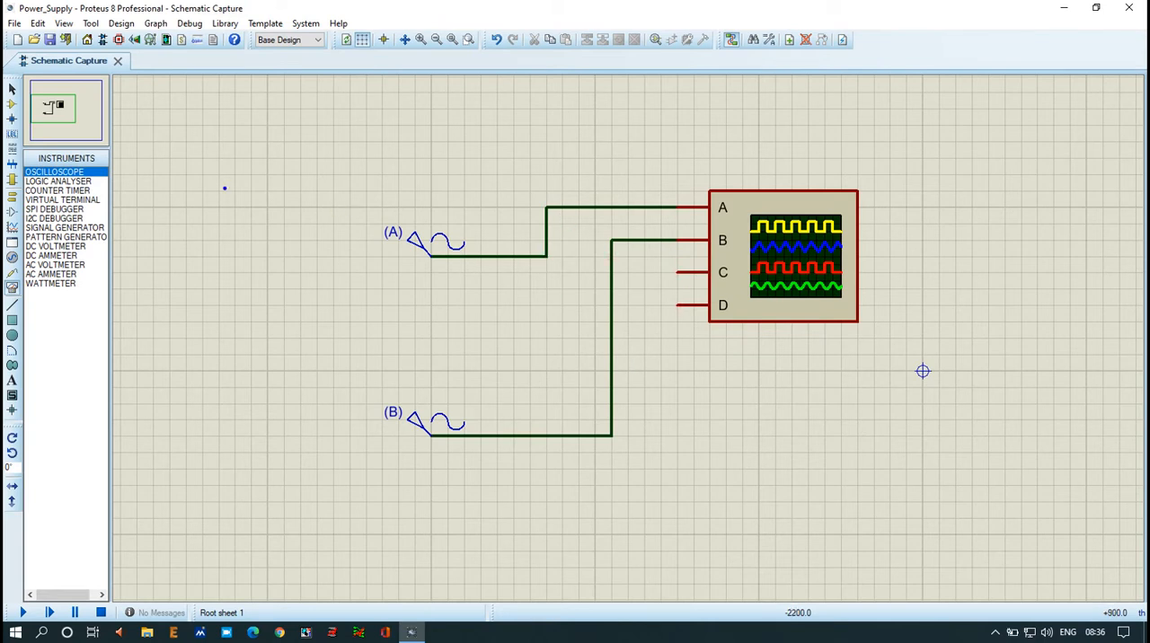
drag(235, 142, 225, 289)
drag(172, 212, 353, 212)
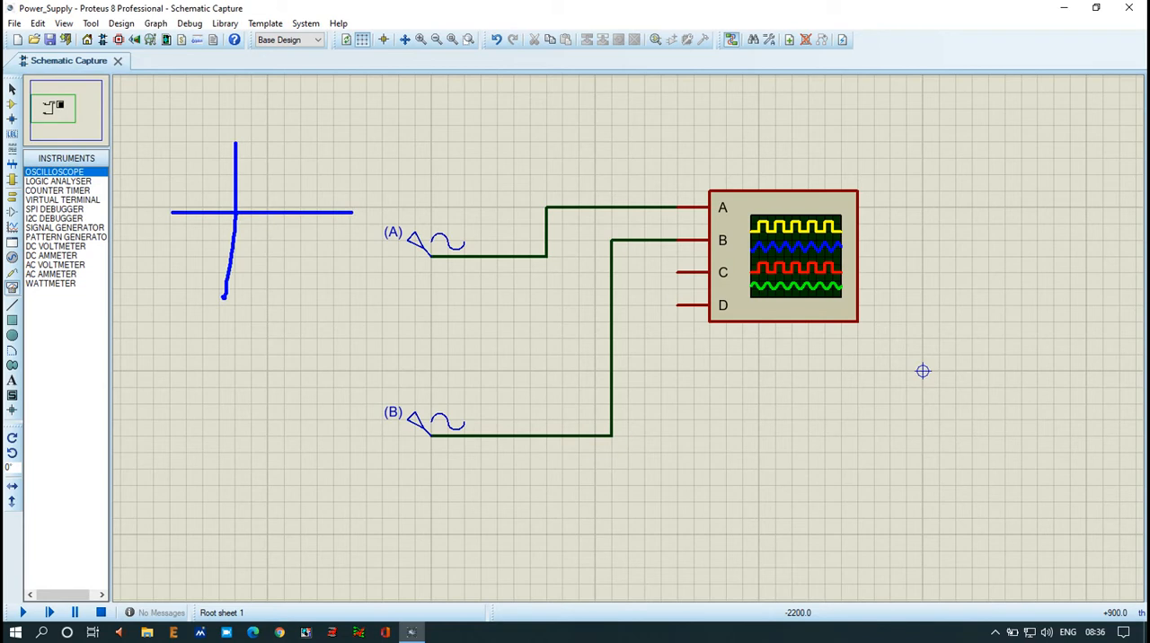
mouse_move(236, 212)
mouse_down()
mouse_move(249, 182)
mouse_move(286, 261)
mouse_up()
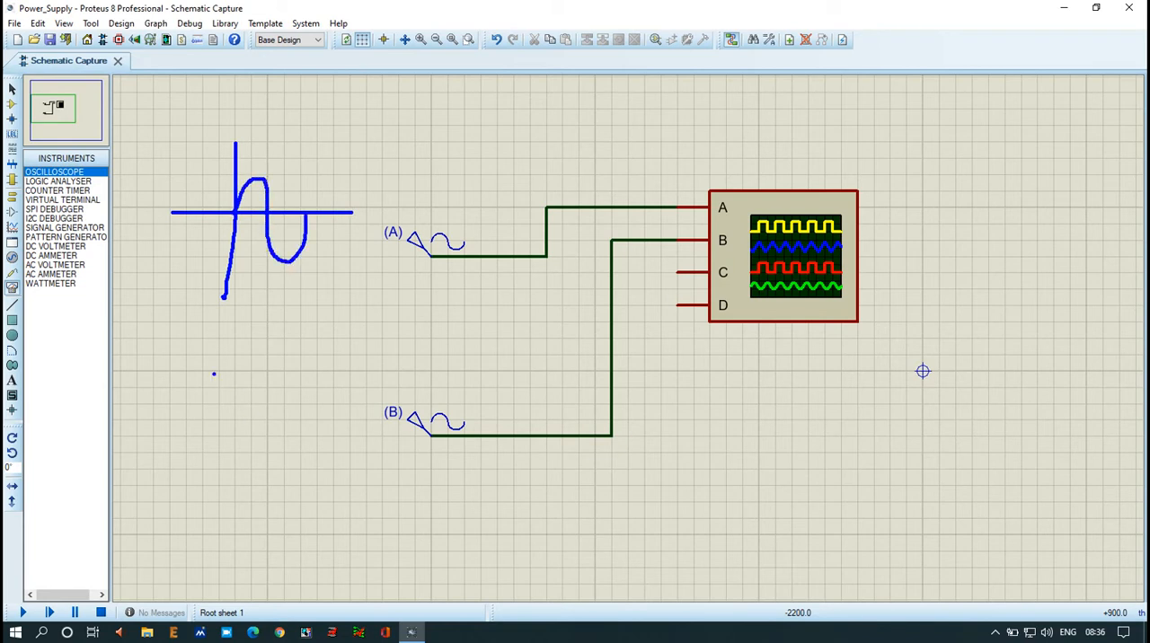
drag(214, 374, 209, 521)
drag(153, 438, 365, 416)
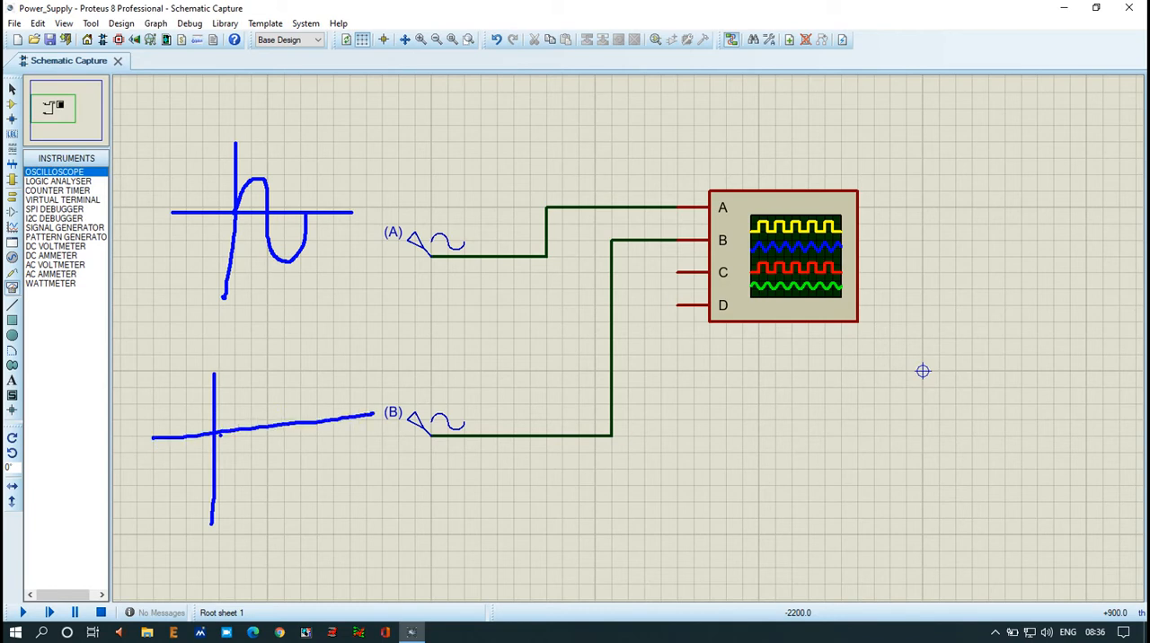
mouse_move(218, 434)
mouse_down()
mouse_move(233, 457)
mouse_move(262, 465)
mouse_move(286, 404)
mouse_move(316, 382)
mouse_up()
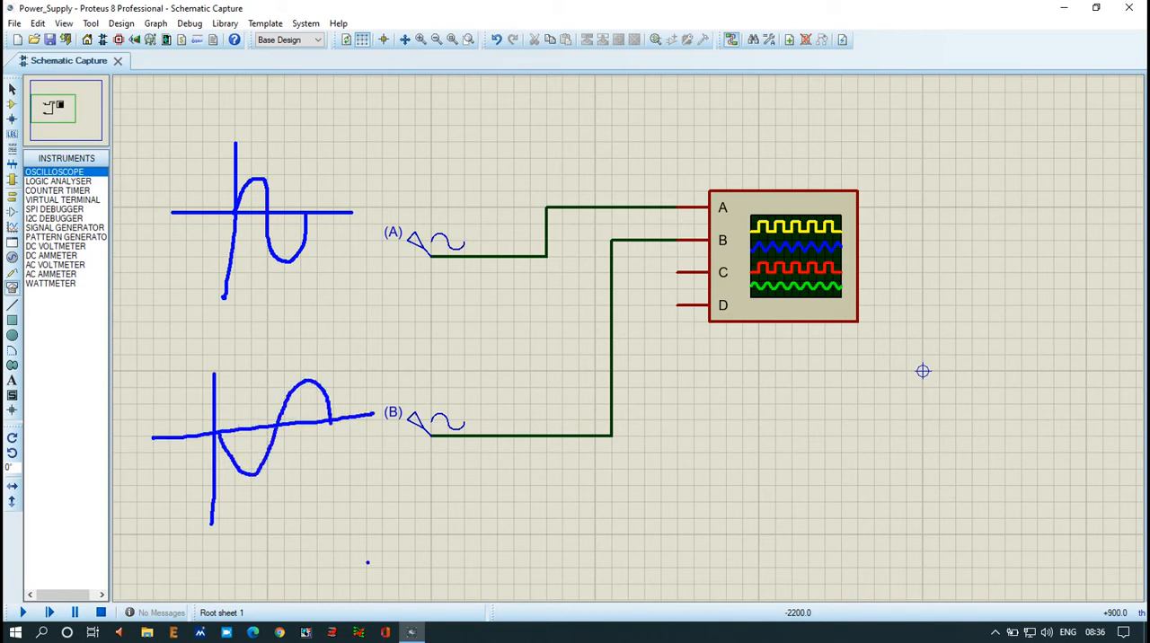
key(Escape)
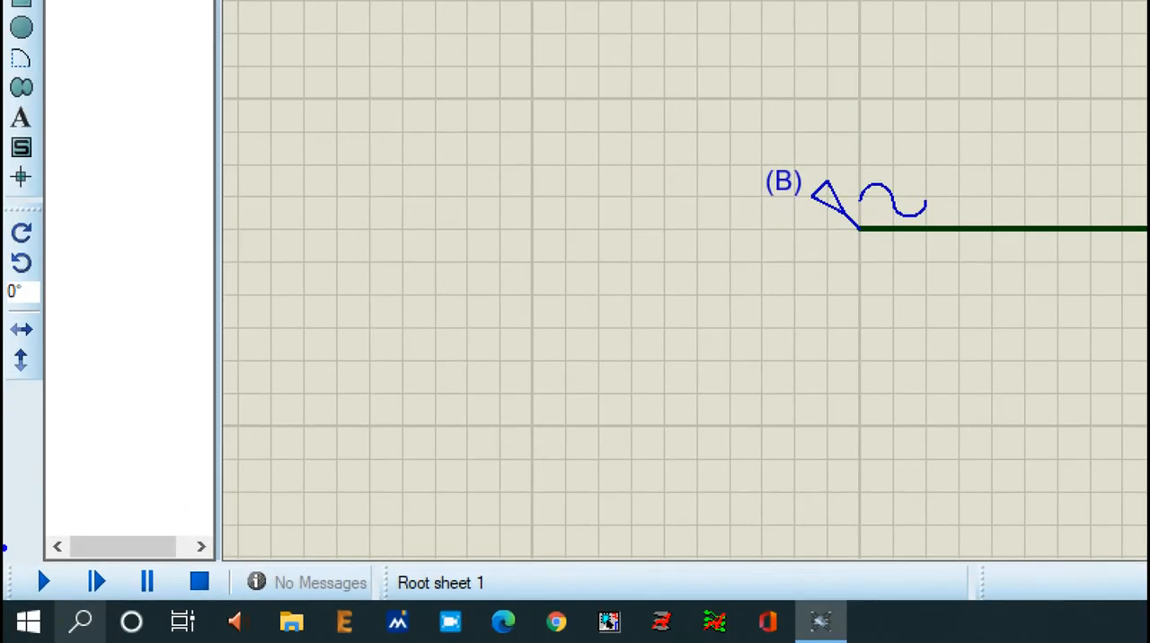
mouse_move(3, 545)
mouse_down()
mouse_move(71, 602)
mouse_move(56, 593)
mouse_up()
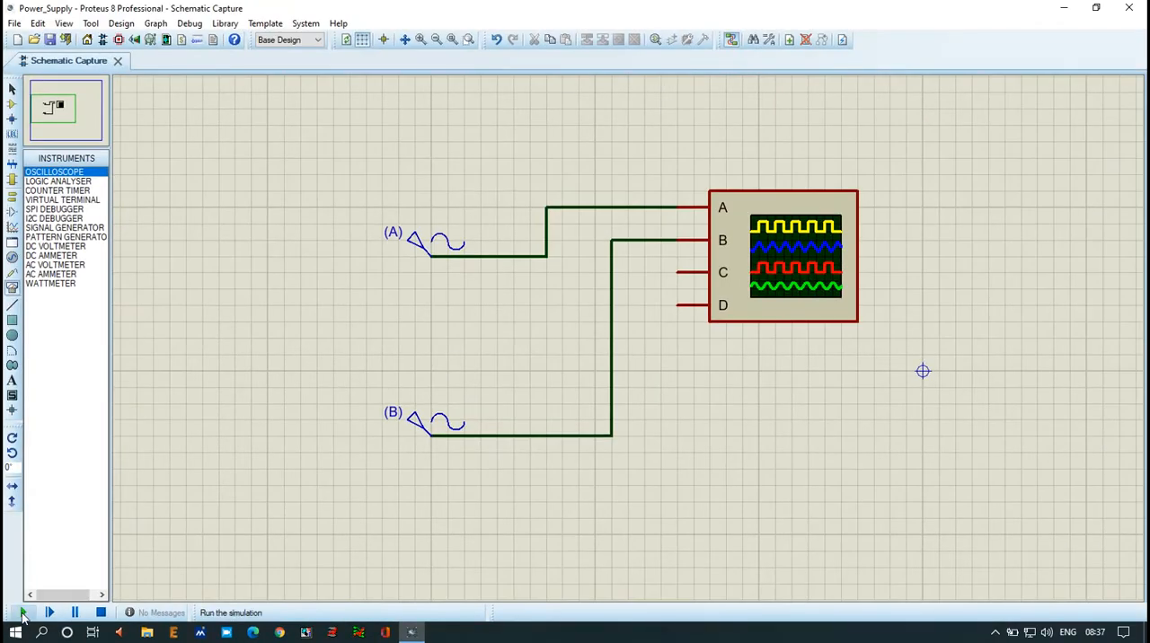
Step: Run the simulation and set the oscilloscope's Channel A, Channel B and horizontal positions to 0
click(43, 582)
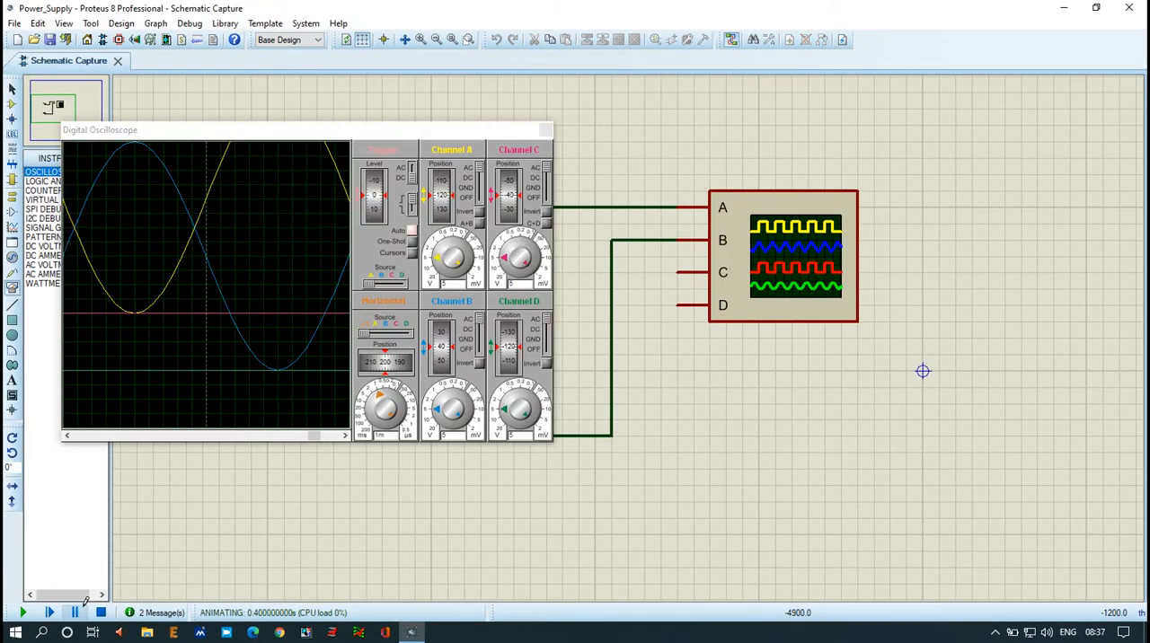
drag(379, 137, 670, 124)
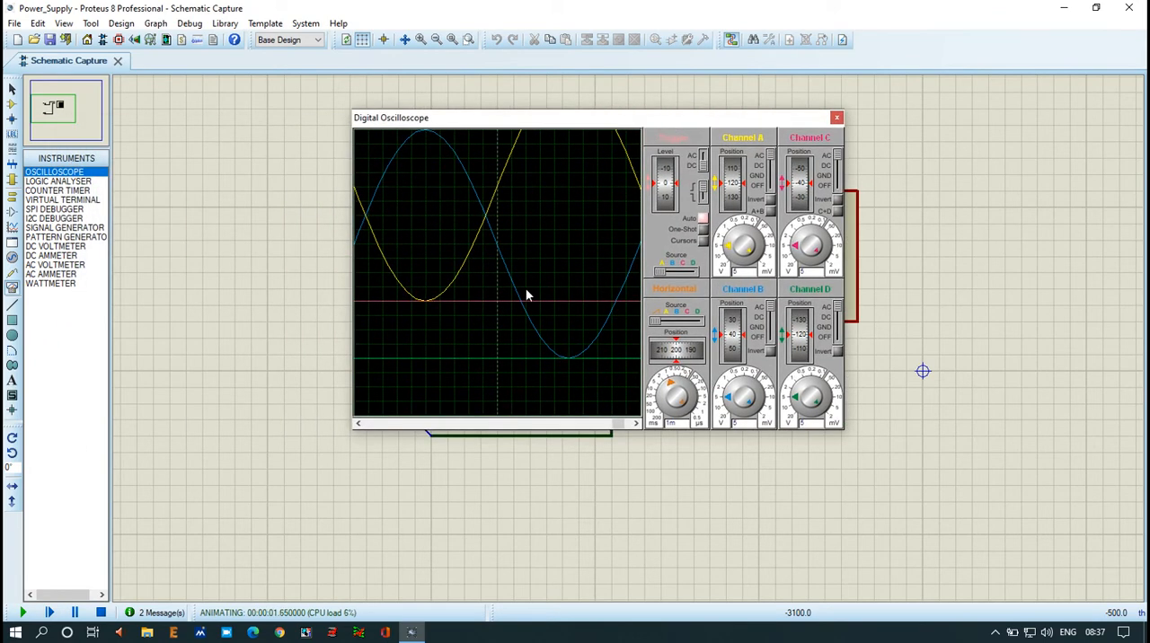
click(735, 188)
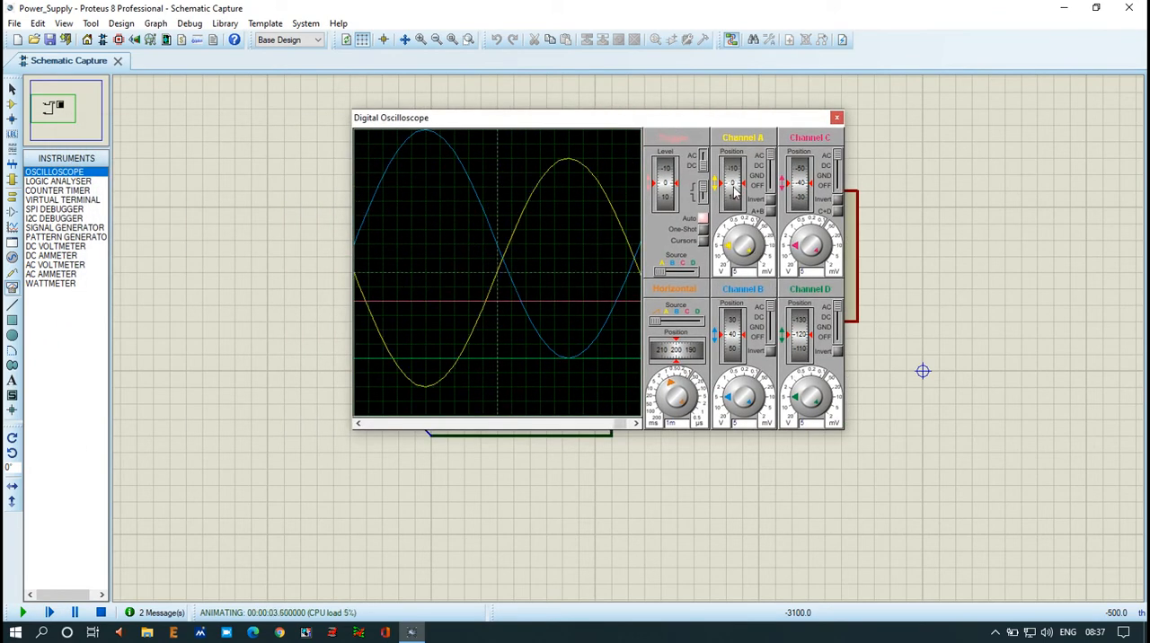
click(730, 341)
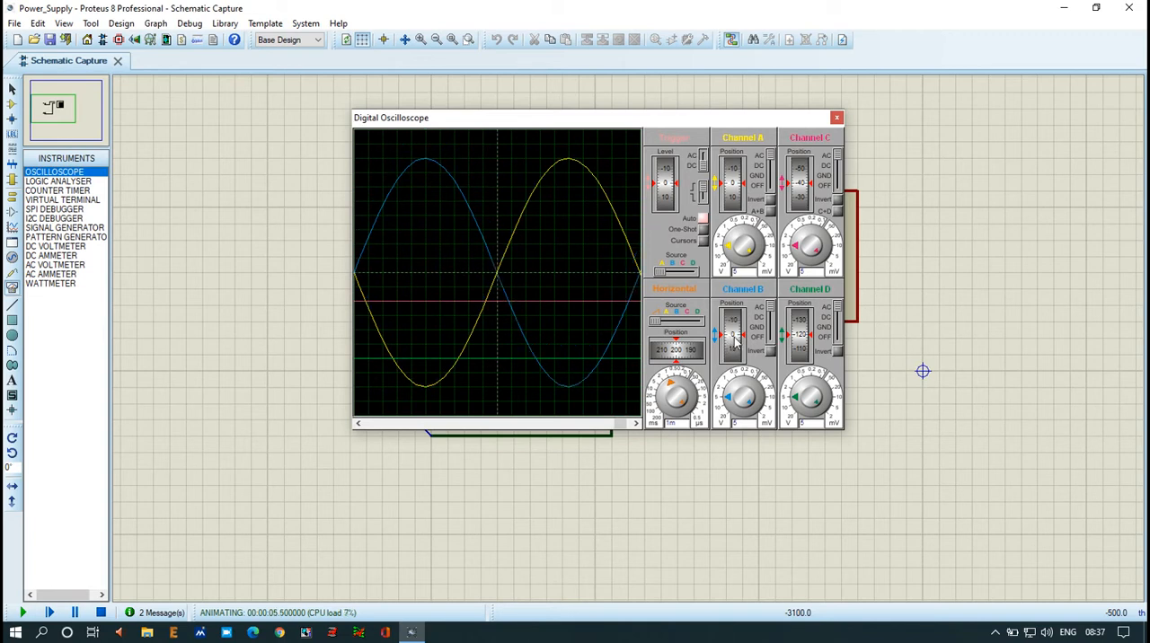
click(681, 352)
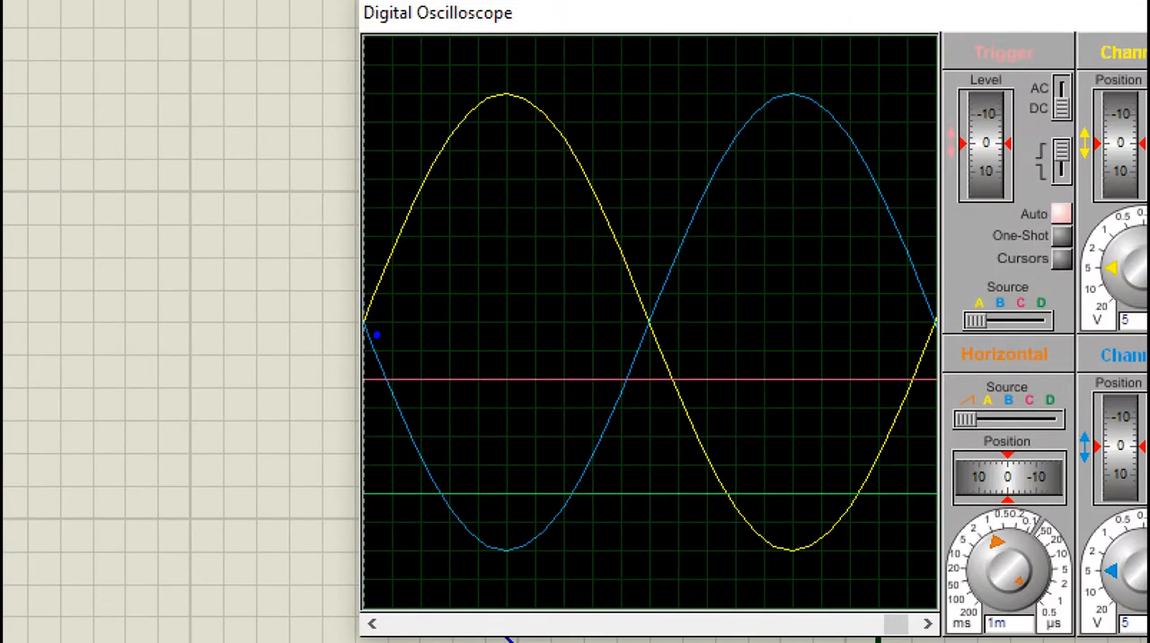
drag(342, 323, 389, 317)
mouse_move(324, 297)
mouse_down()
mouse_move(324, 280)
mouse_move(326, 295)
mouse_move(383, 238)
mouse_move(419, 142)
mouse_move(476, 99)
mouse_move(513, 95)
mouse_move(468, 90)
mouse_move(544, 74)
mouse_move(566, 90)
mouse_move(555, 75)
mouse_move(645, 236)
mouse_move(654, 326)
mouse_move(688, 438)
mouse_move(787, 544)
mouse_move(876, 483)
mouse_move(941, 351)
mouse_move(938, 317)
mouse_up()
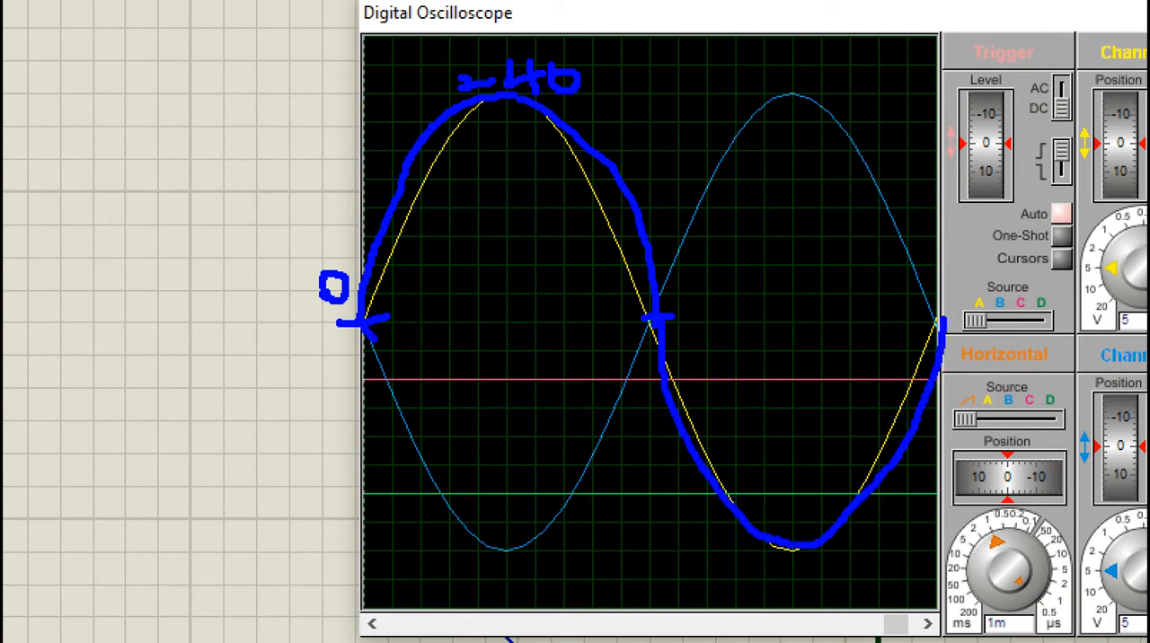
mouse_move(368, 328)
mouse_down()
mouse_move(424, 490)
mouse_move(475, 541)
mouse_move(526, 553)
mouse_move(584, 492)
mouse_move(733, 117)
mouse_move(780, 91)
mouse_move(867, 190)
mouse_move(938, 325)
mouse_up()
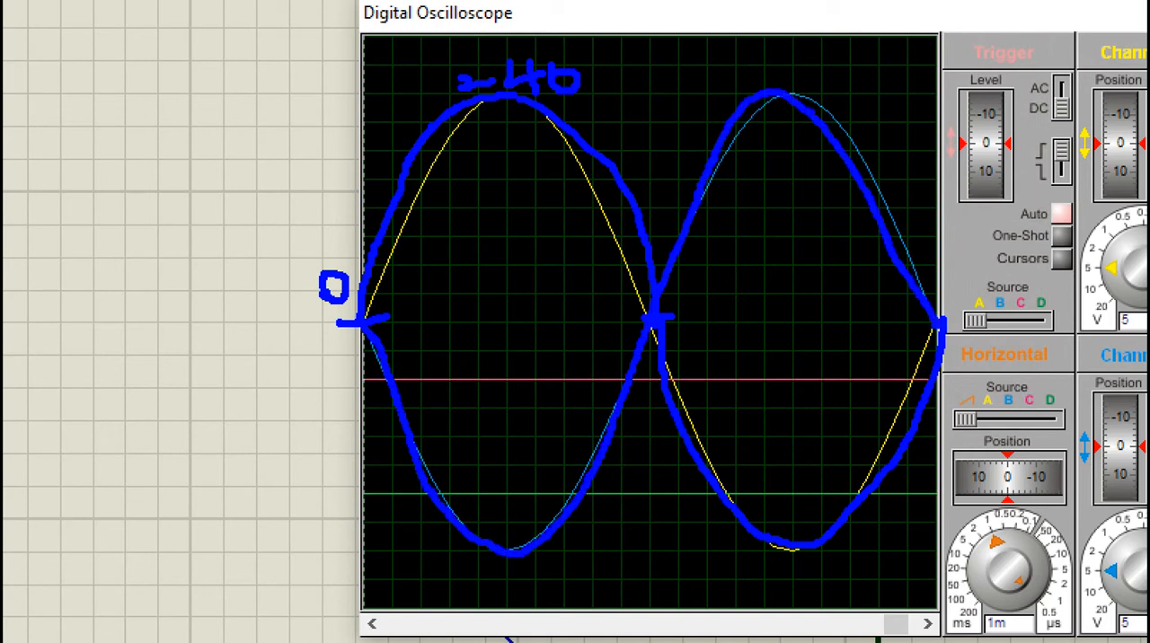
drag(415, 620, 460, 604)
mouse_move(491, 582)
mouse_down()
mouse_move(499, 593)
mouse_move(574, 574)
mouse_up()
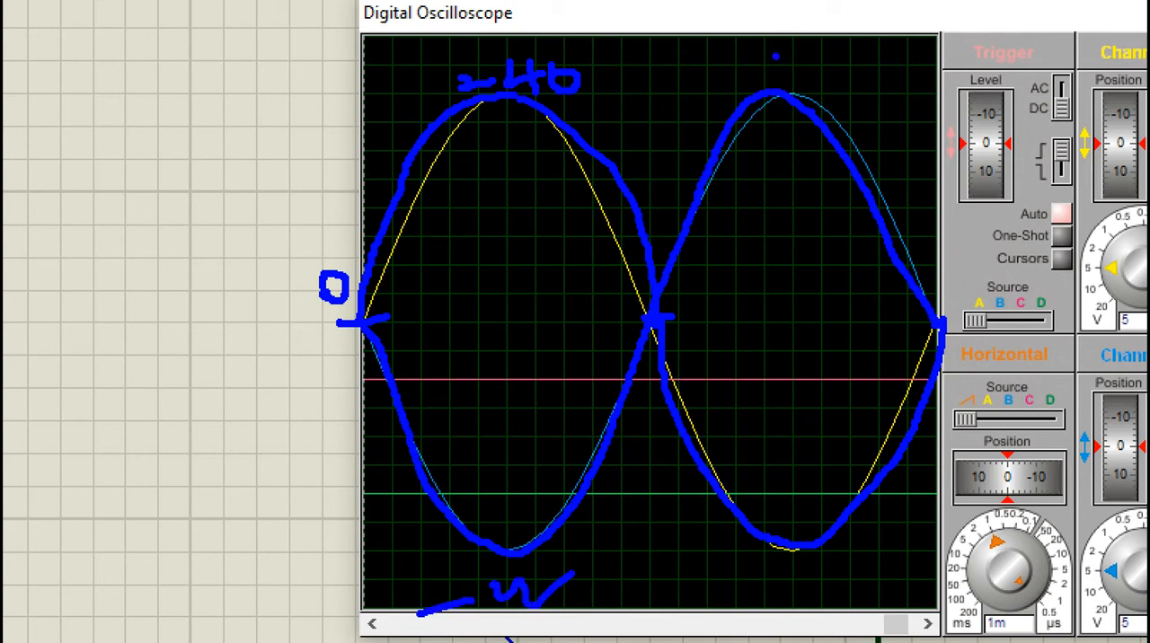
mouse_move(774, 55)
mouse_down()
mouse_move(795, 51)
mouse_move(791, 64)
mouse_up()
drag(811, 43, 831, 67)
drag(838, 50, 846, 62)
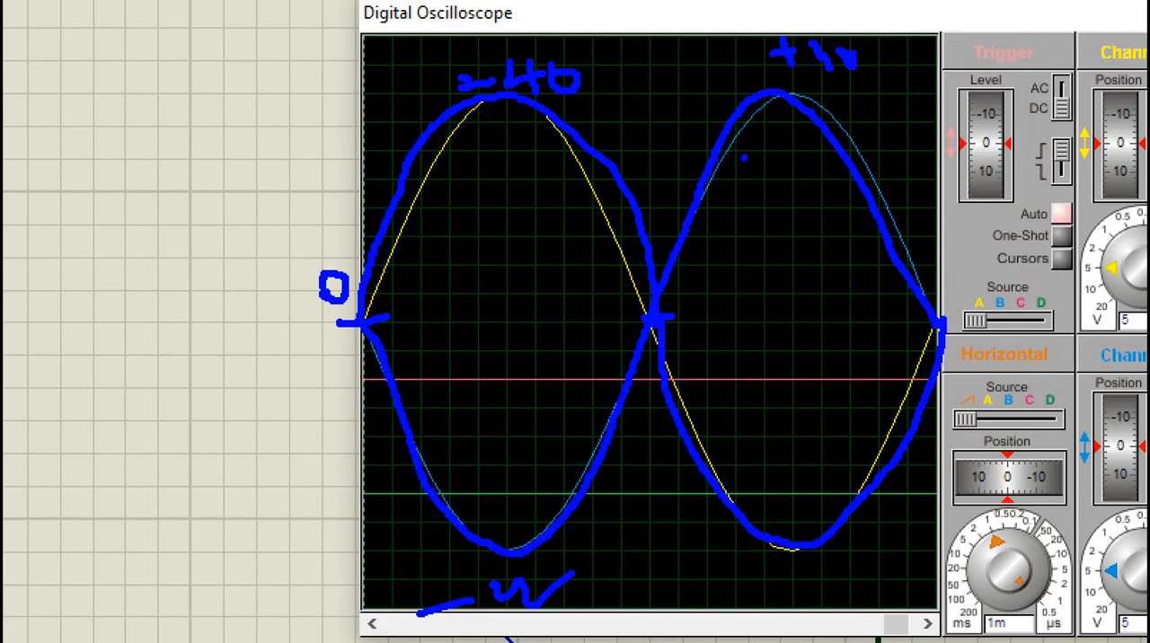
key(Escape)
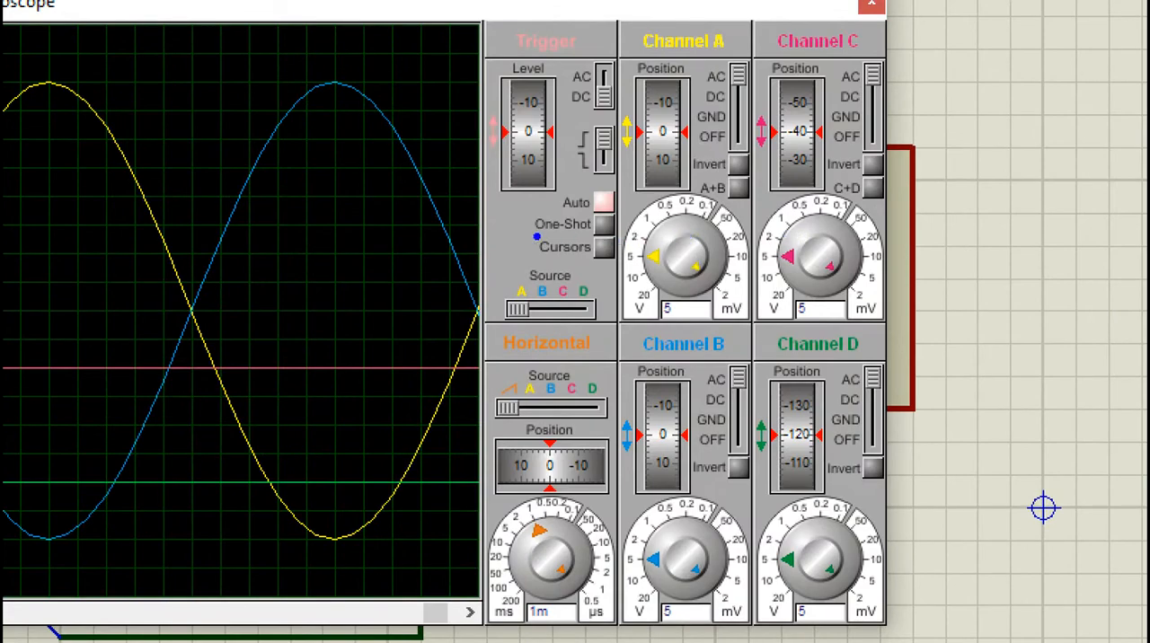
drag(530, 231, 639, 268)
key(Escape)
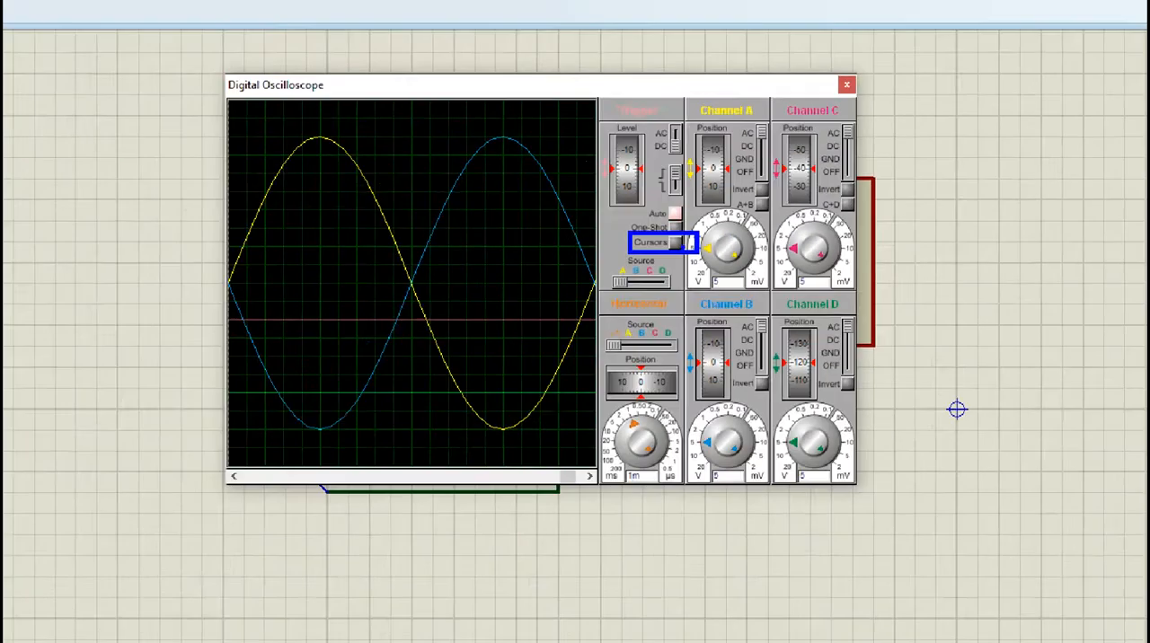
Step: Turn on the measurement cursors of the digital oscilloscope
click(605, 248)
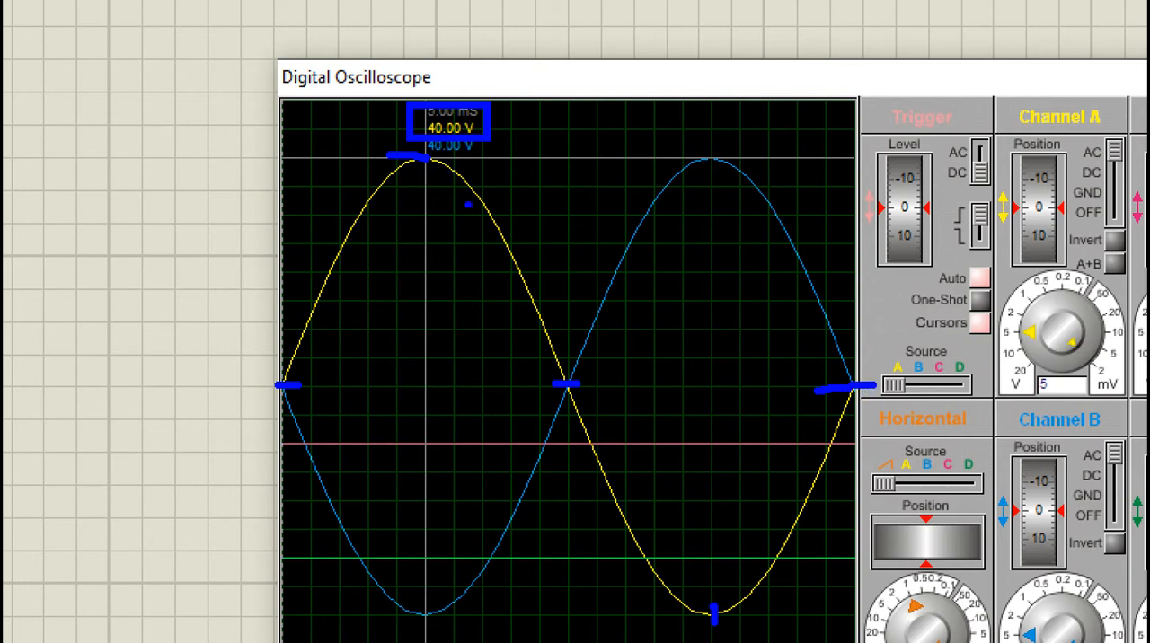
drag(359, 291, 380, 309)
drag(523, 231, 552, 257)
mouse_move(614, 456)
mouse_down()
mouse_move(620, 485)
mouse_move(661, 438)
mouse_up()
mouse_move(754, 446)
mouse_down()
mouse_move(759, 465)
mouse_move(744, 485)
mouse_move(789, 460)
mouse_move(789, 444)
mouse_up()
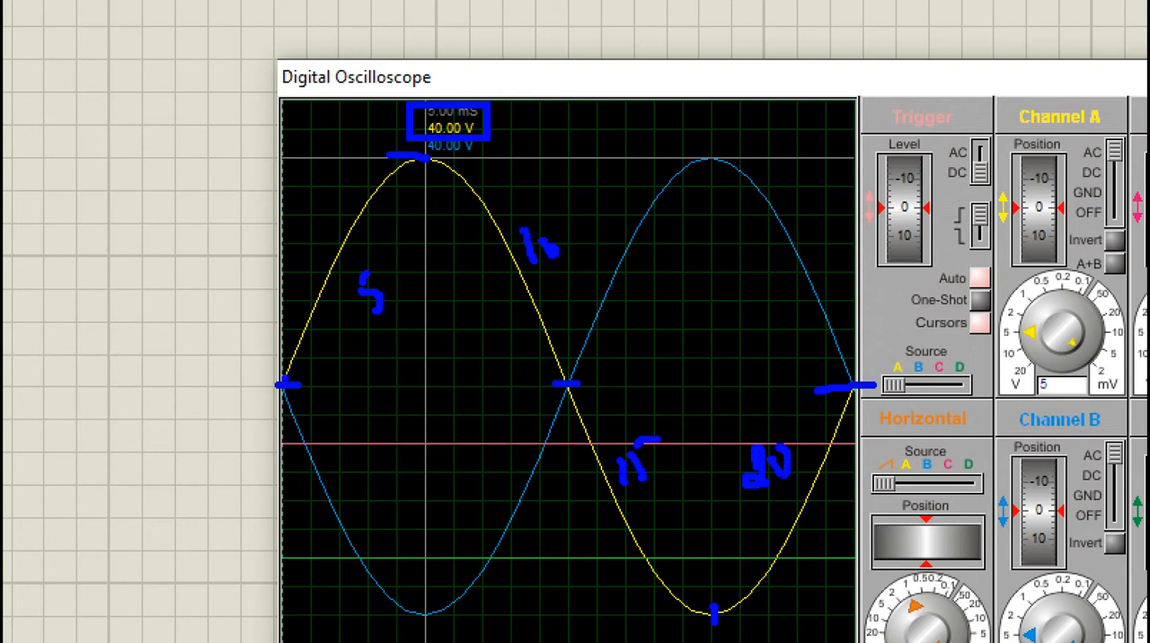
mouse_move(286, 381)
mouse_down()
mouse_move(357, 206)
mouse_move(395, 166)
mouse_move(458, 164)
mouse_move(532, 384)
mouse_move(631, 536)
mouse_move(773, 534)
mouse_move(841, 406)
mouse_up()
drag(699, 248, 712, 301)
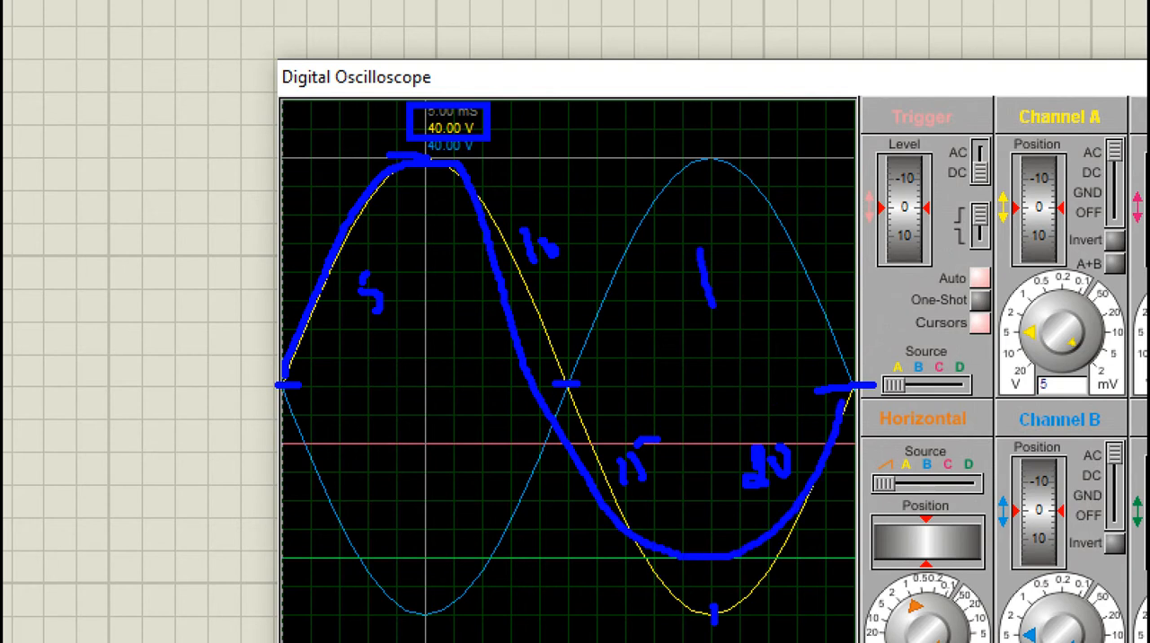
mouse_move(761, 237)
mouse_down()
mouse_move(742, 235)
mouse_move(740, 298)
mouse_up()
mouse_move(806, 212)
mouse_down()
mouse_move(658, 185)
mouse_move(808, 353)
mouse_move(806, 207)
mouse_up()
mouse_move(753, 78)
mouse_down()
mouse_move(809, 94)
mouse_move(776, 126)
mouse_up()
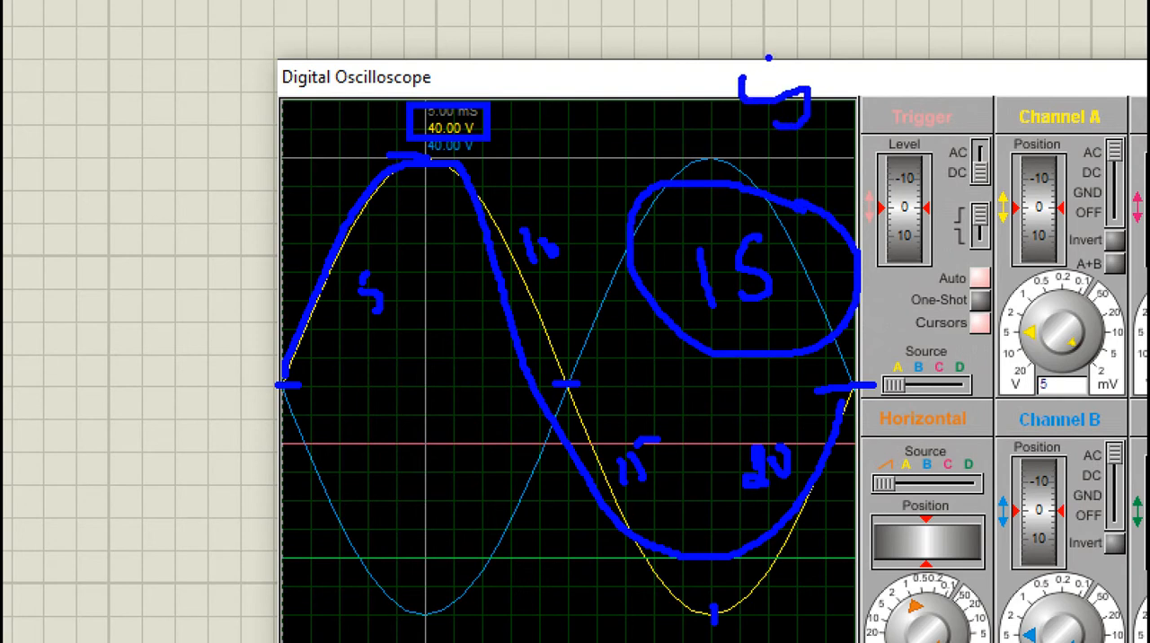
drag(769, 56, 796, 50)
mouse_move(834, 51)
mouse_down()
mouse_move(826, 81)
mouse_move(834, 56)
mouse_up()
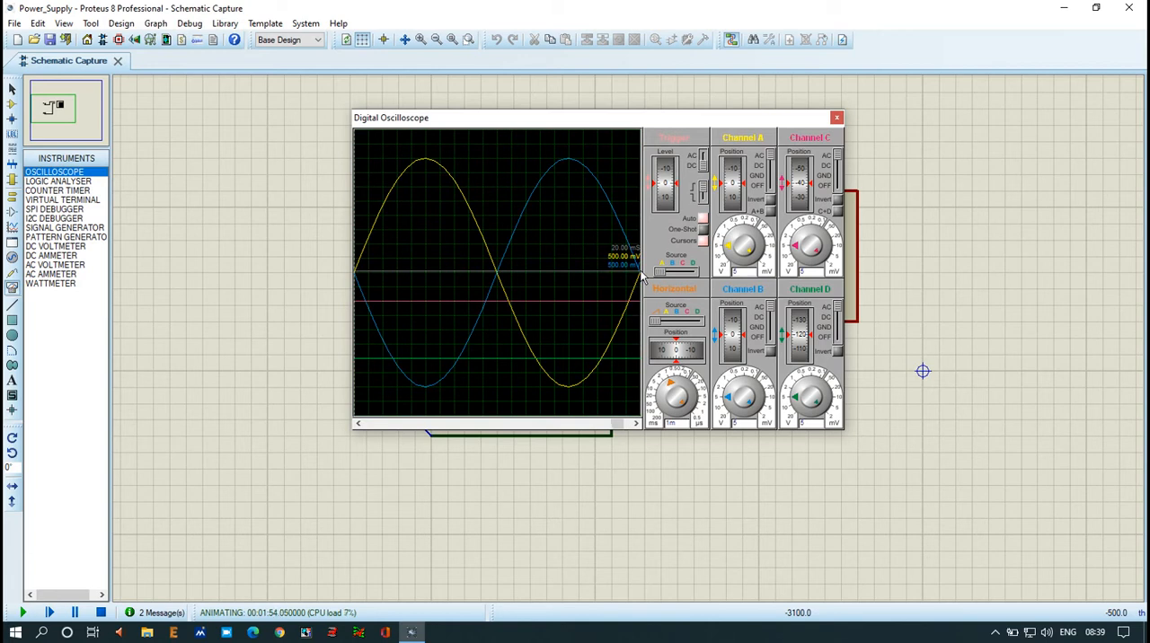
Step: Place a measurement cursor on the oscilloscope traces at the end of their first full period
click(640, 272)
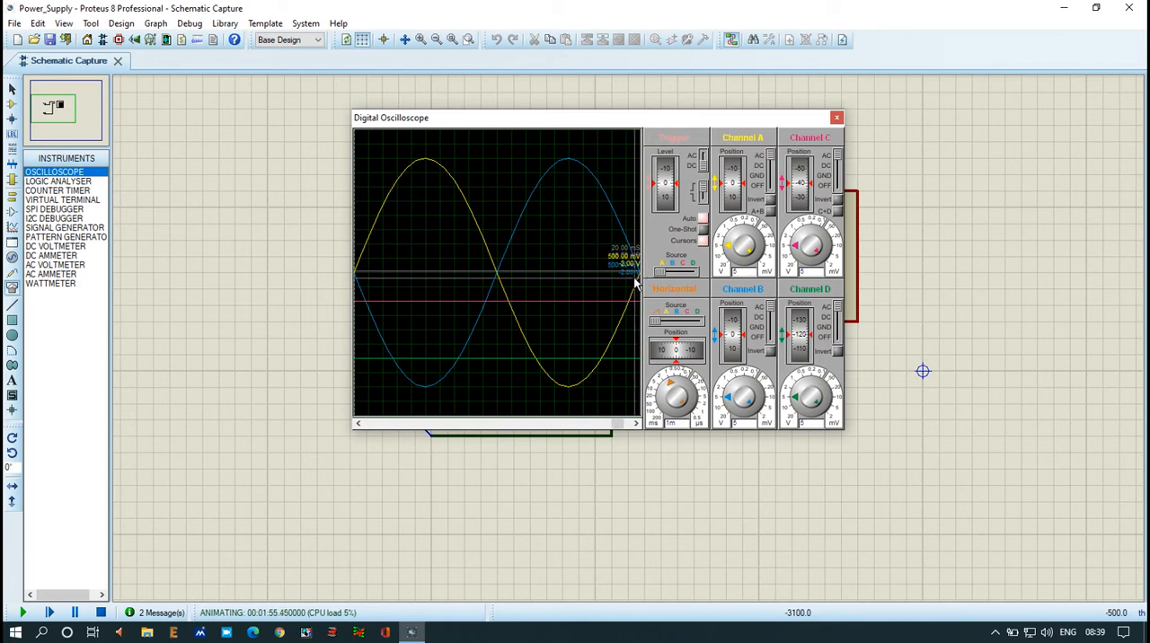
right_click(627, 284)
Step: Stop the simulation and delete the oscilloscope together with its wires from the schematic
key(Escape)
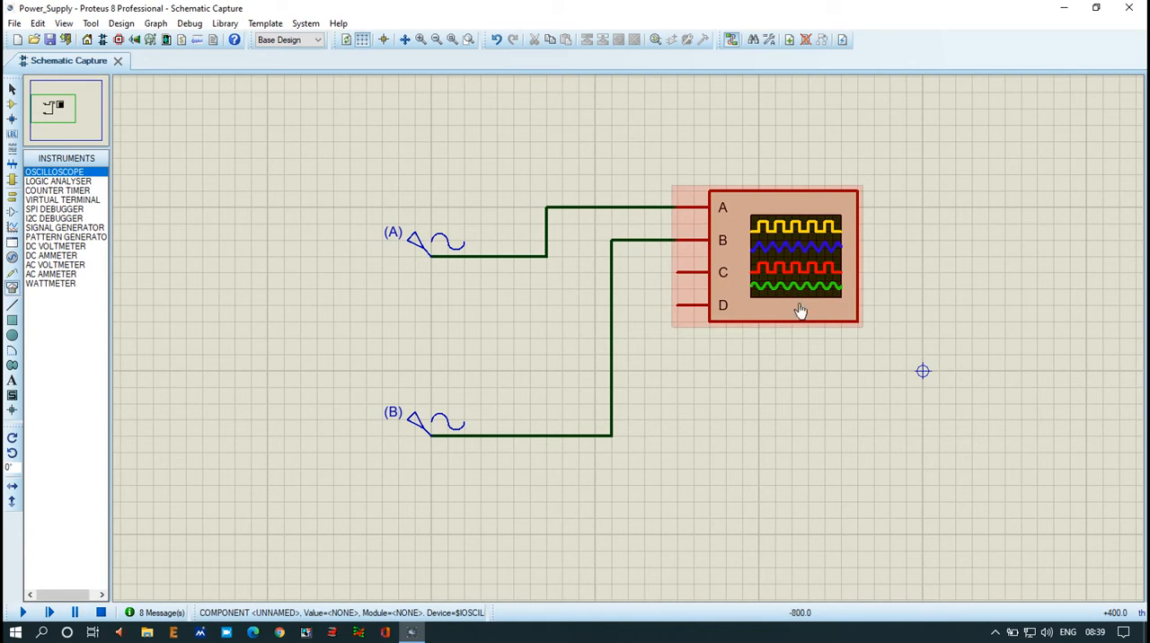
right_click(780, 268)
click(816, 274)
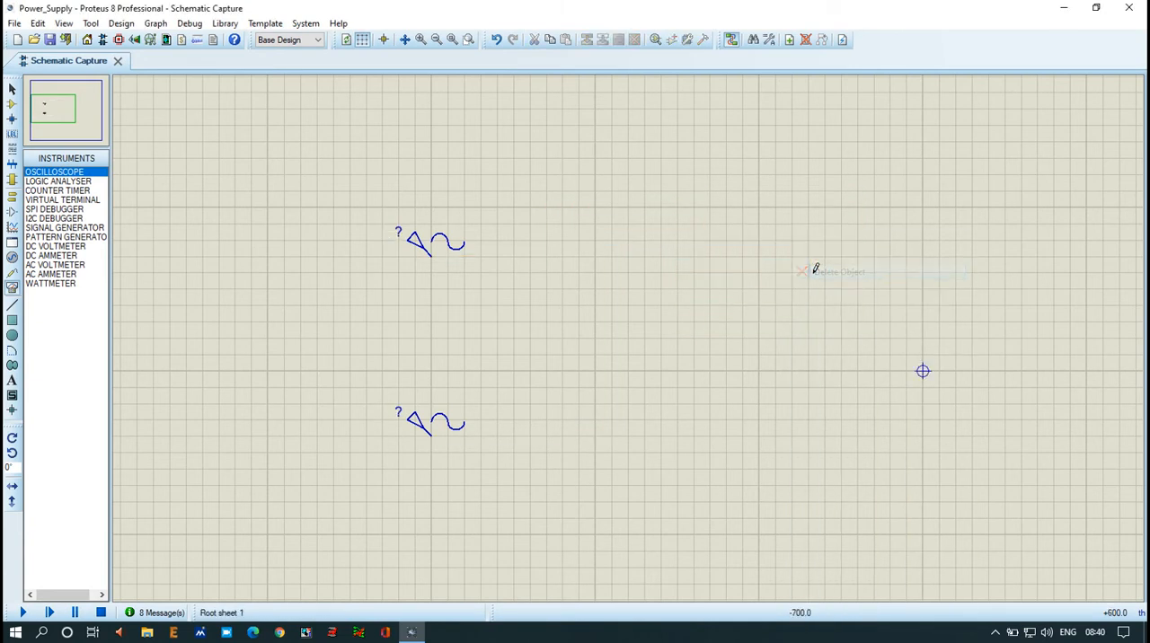
Step: Place two DIODE components facing right, one to the right of each sine generator
click(12, 104)
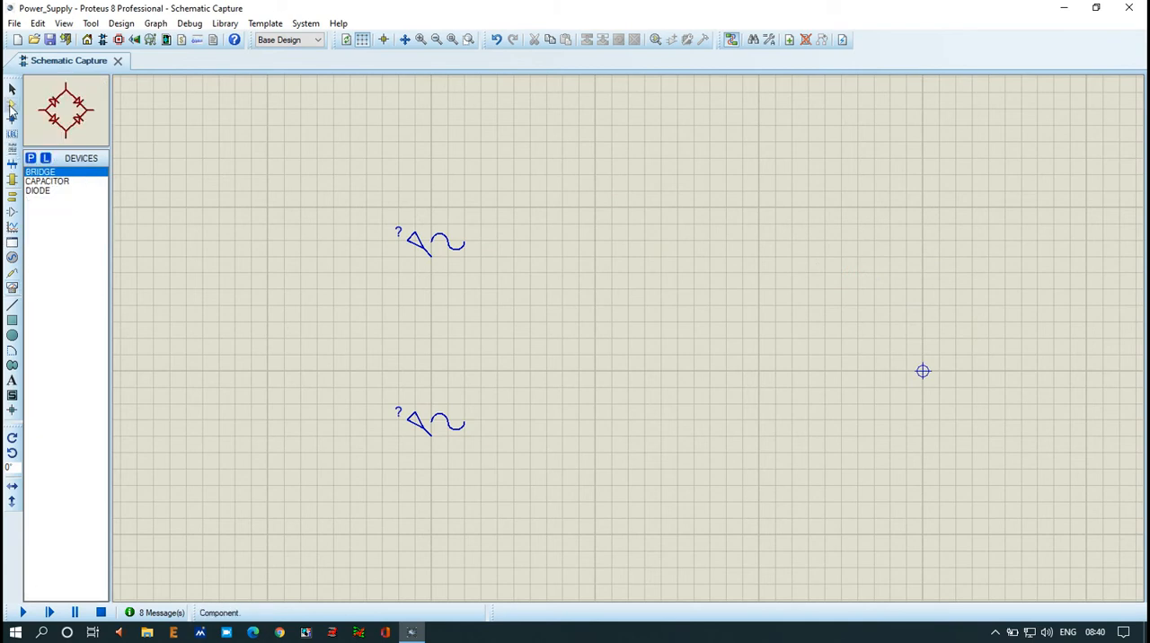
click(37, 191)
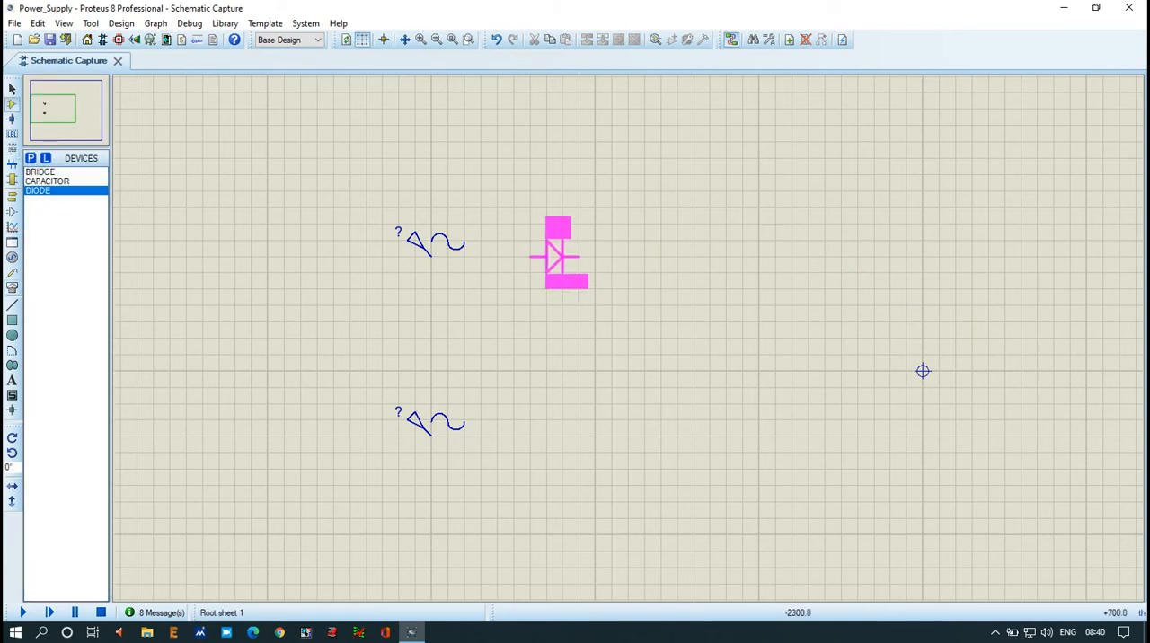
click(558, 257)
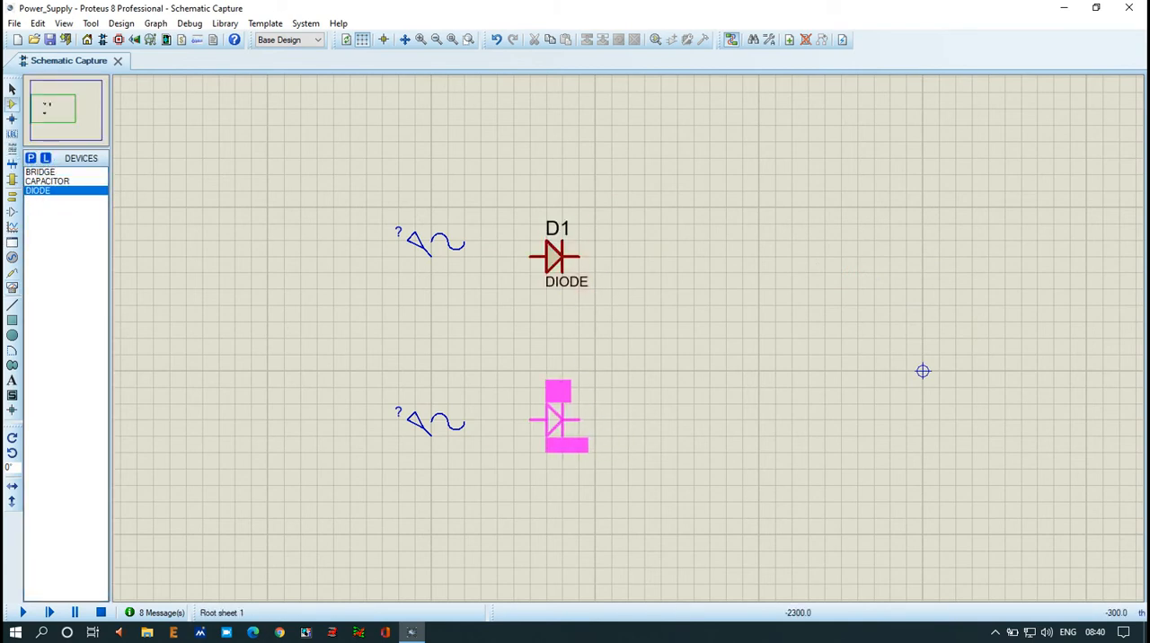
click(557, 436)
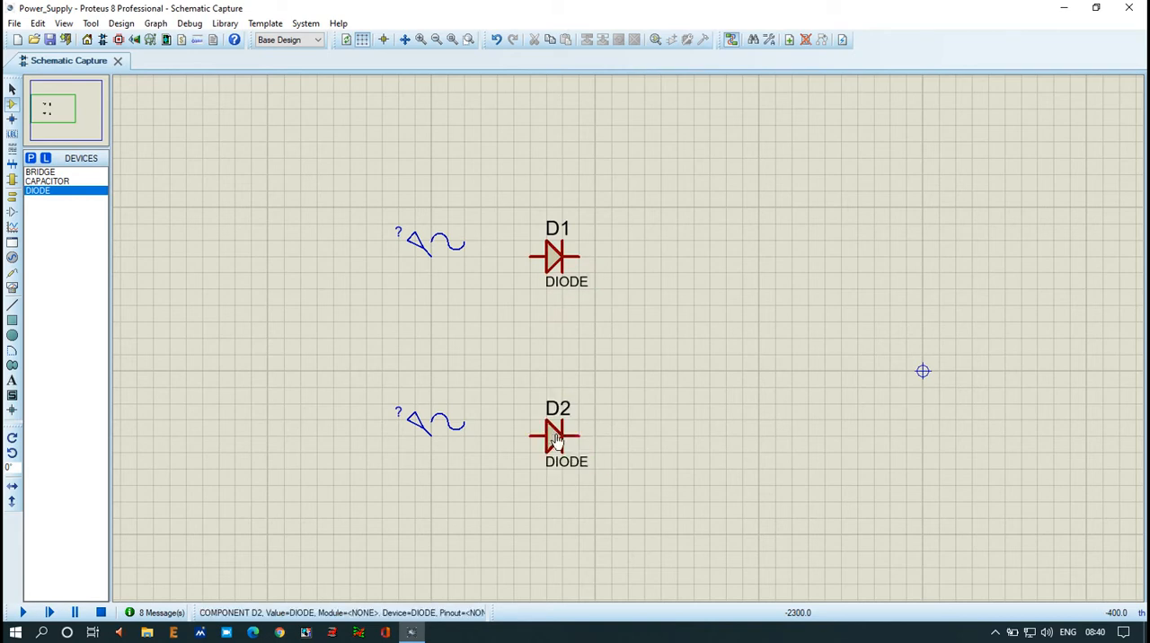
Step: Wire each sine generator to the anode of its neighbouring diode and join the cathodes of D1 and D2
click(530, 257)
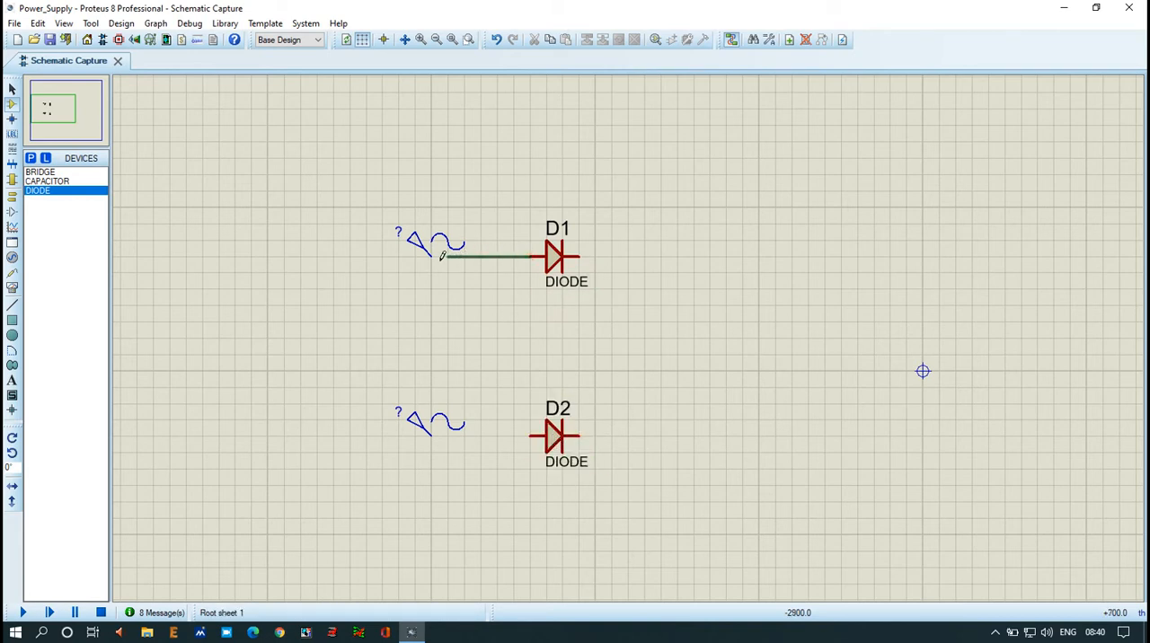
click(434, 256)
click(530, 436)
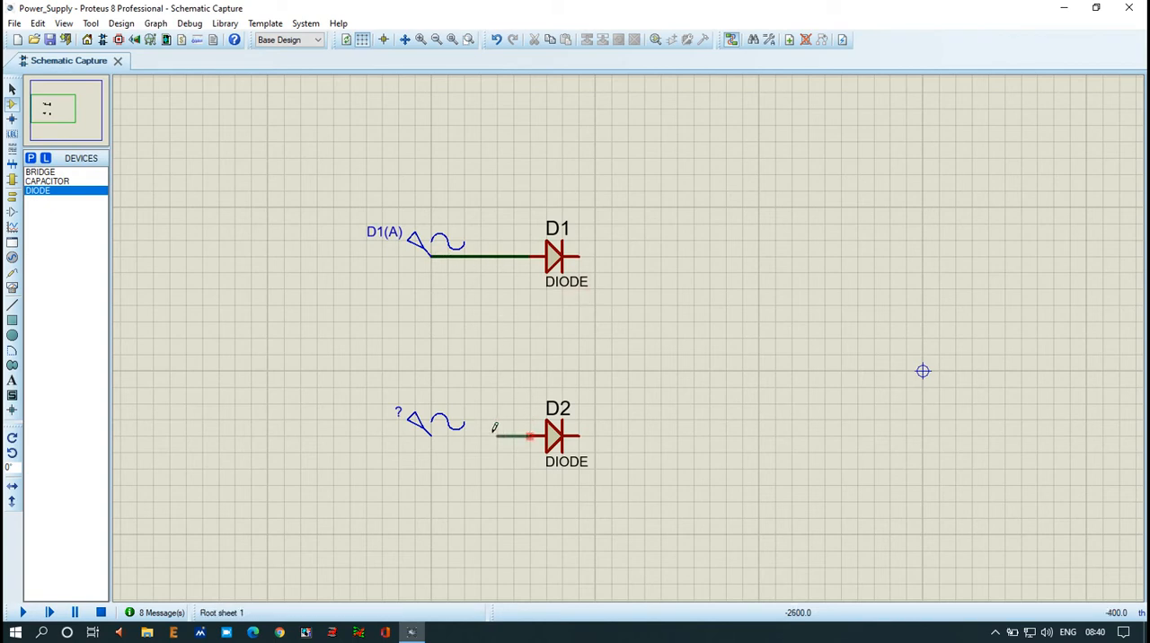
click(434, 436)
click(580, 257)
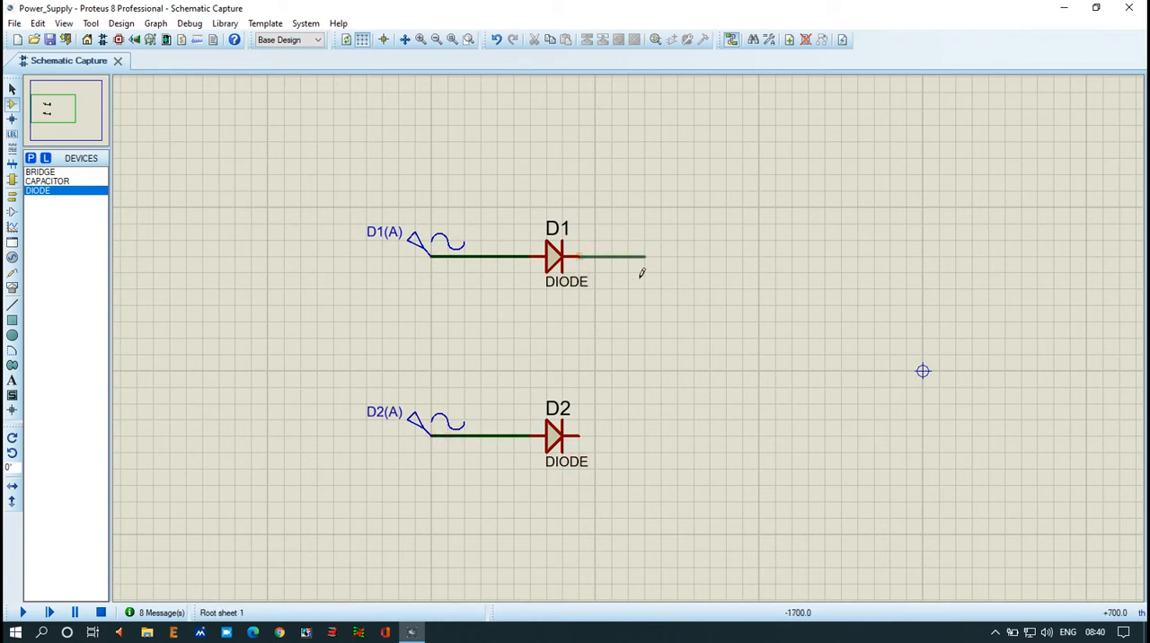
click(584, 434)
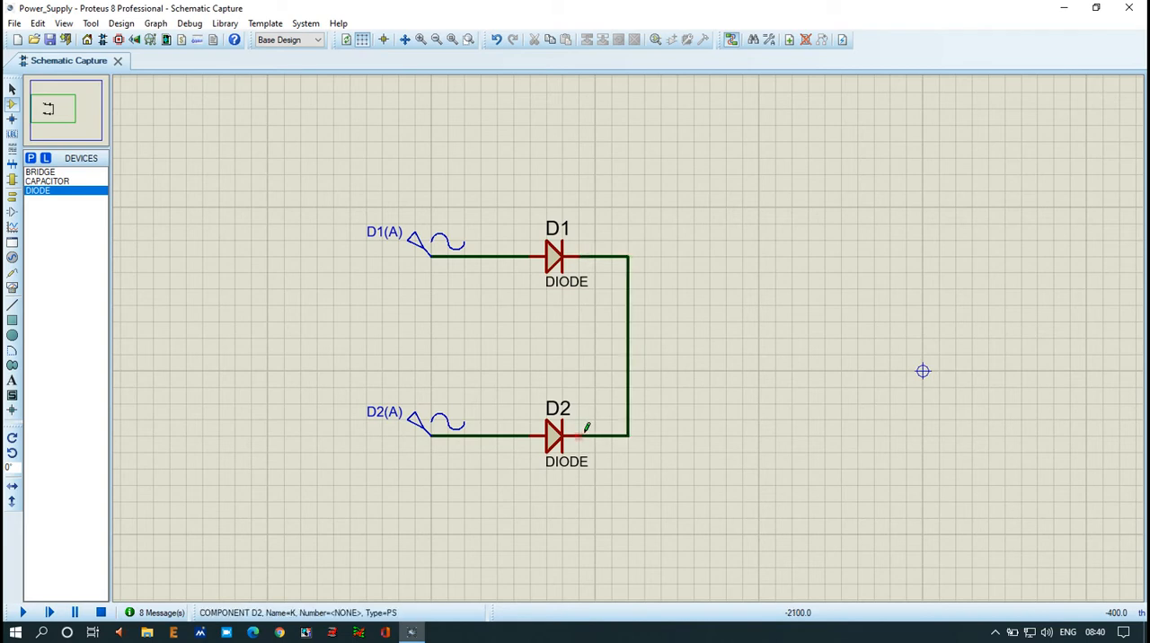
Step: Run an output wire from the common cathode node beside D1 up and to the right, ending in an open junction
click(628, 257)
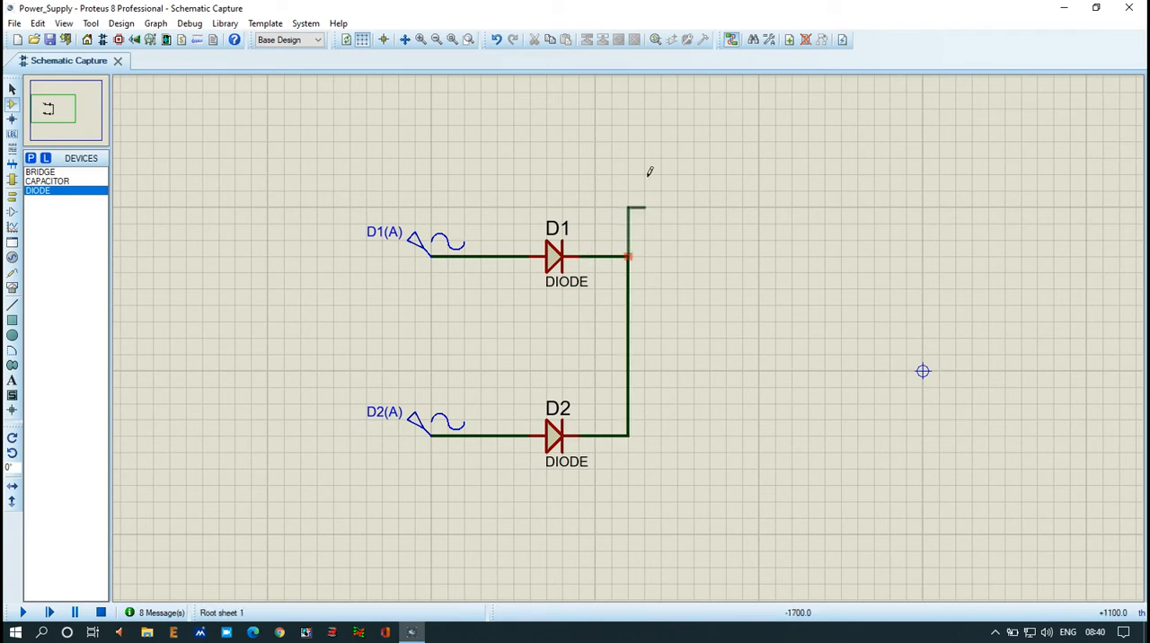
click(744, 159)
double_click(744, 158)
click(744, 159)
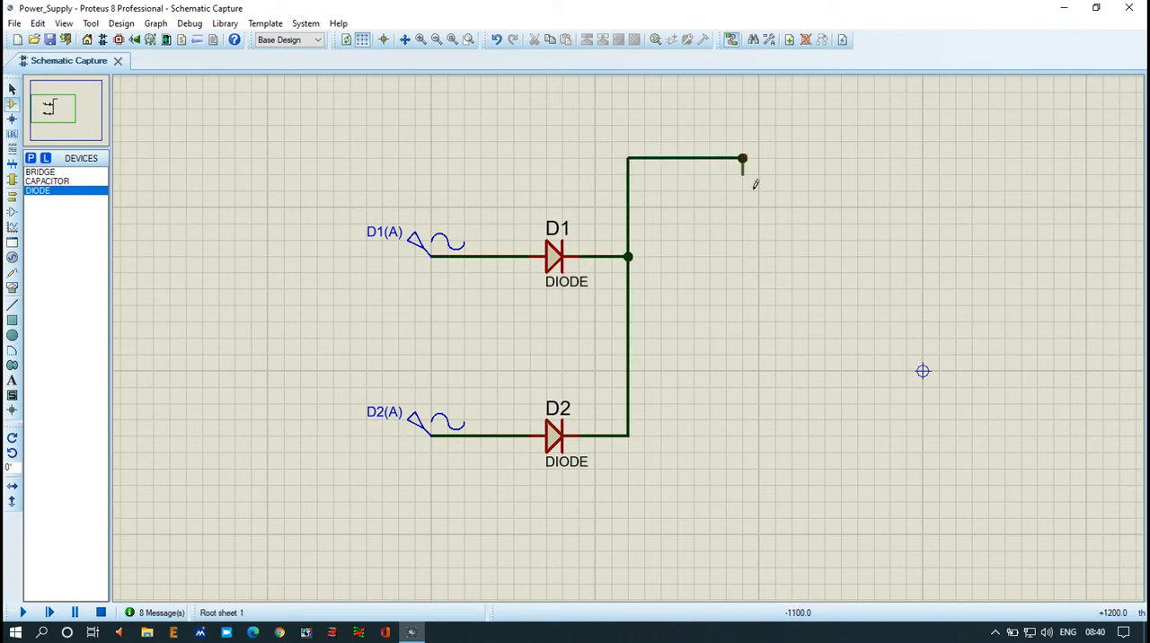
right_click(800, 290)
drag(243, 189, 245, 278)
drag(185, 244, 406, 244)
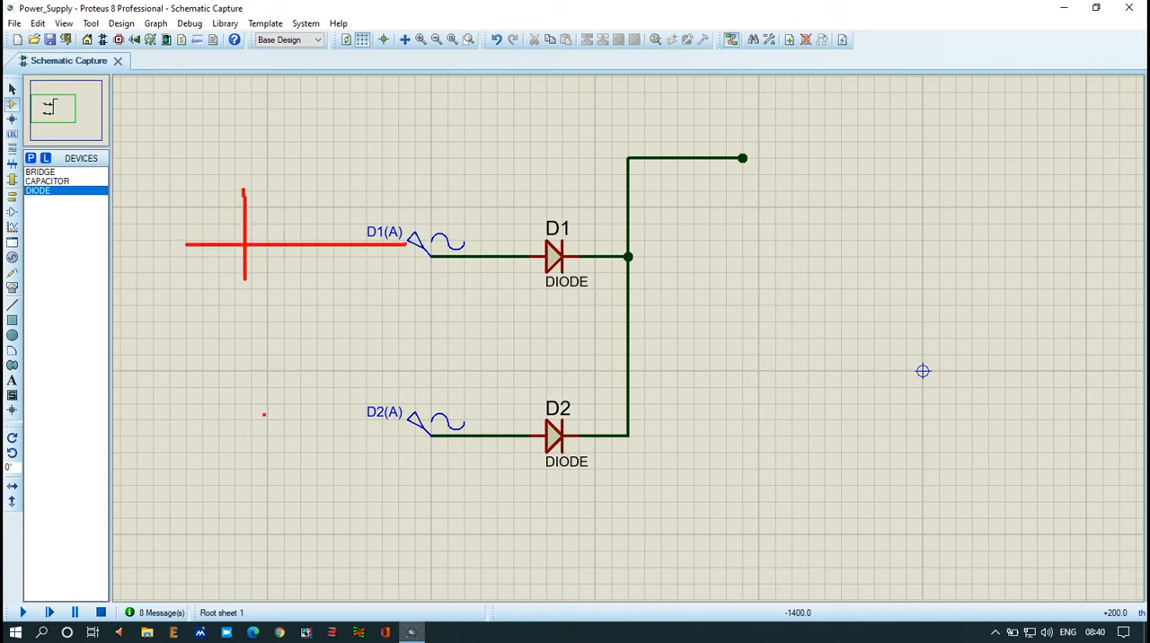
drag(244, 395, 250, 486)
drag(176, 446, 389, 440)
mouse_move(420, 292)
mouse_down()
mouse_move(447, 292)
mouse_move(433, 311)
mouse_up()
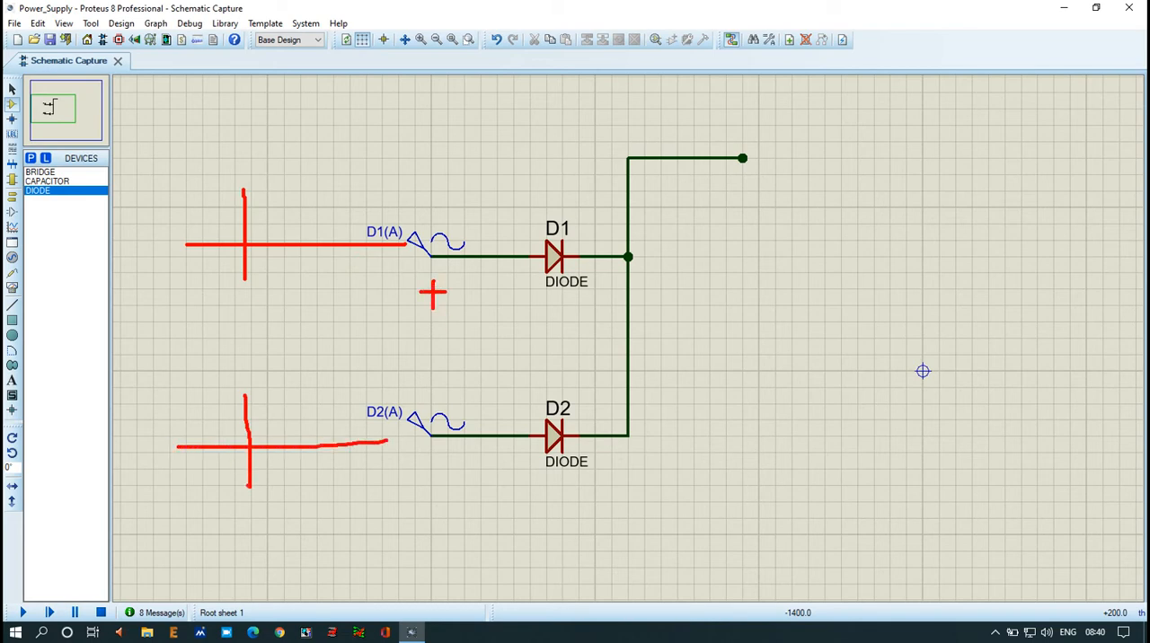
drag(420, 399, 455, 399)
mouse_move(248, 242)
mouse_down()
mouse_move(274, 212)
mouse_move(309, 275)
mouse_move(333, 251)
mouse_up()
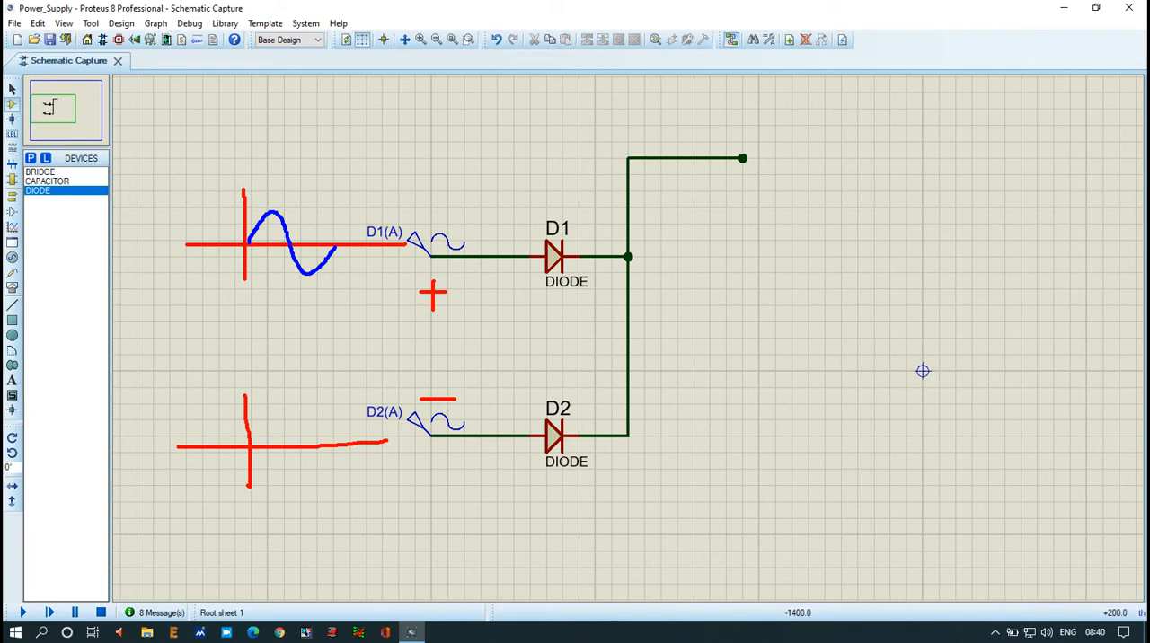
mouse_move(248, 447)
mouse_down()
mouse_move(272, 474)
mouse_move(322, 419)
mouse_move(337, 445)
mouse_up()
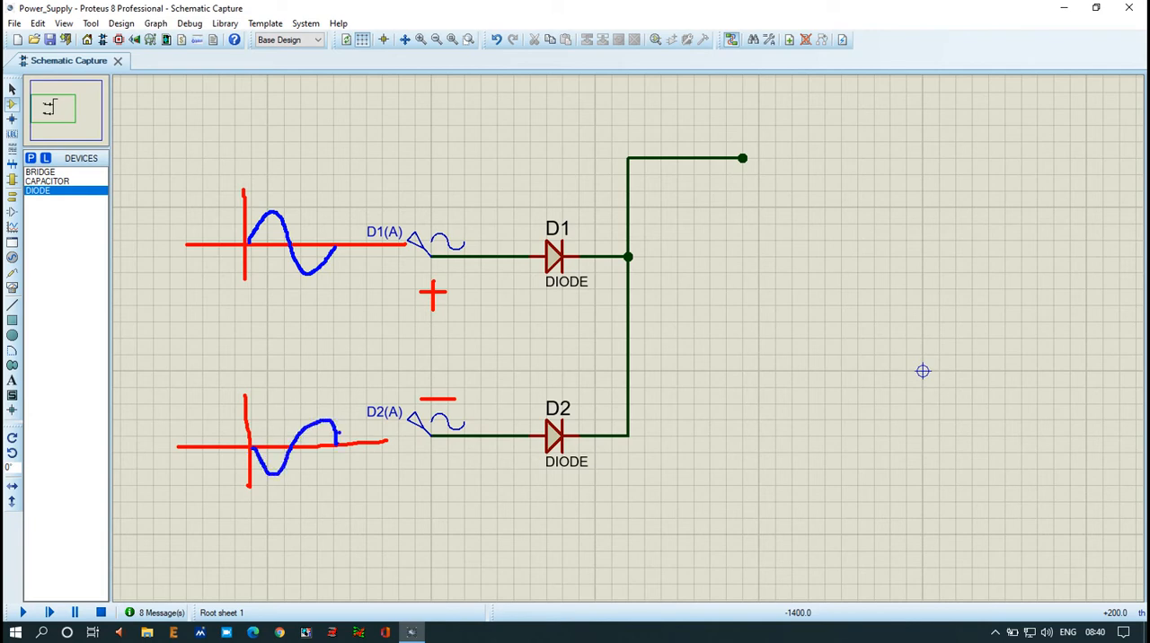
mouse_move(280, 176)
mouse_down()
mouse_move(280, 195)
mouse_move(292, 184)
mouse_move(266, 186)
mouse_move(297, 183)
mouse_up()
drag(505, 203, 550, 200)
mouse_move(787, 96)
mouse_down()
mouse_move(794, 161)
mouse_move(771, 133)
mouse_move(888, 130)
mouse_up()
mouse_move(796, 132)
mouse_down()
mouse_move(800, 115)
mouse_move(831, 109)
mouse_move(839, 133)
mouse_up()
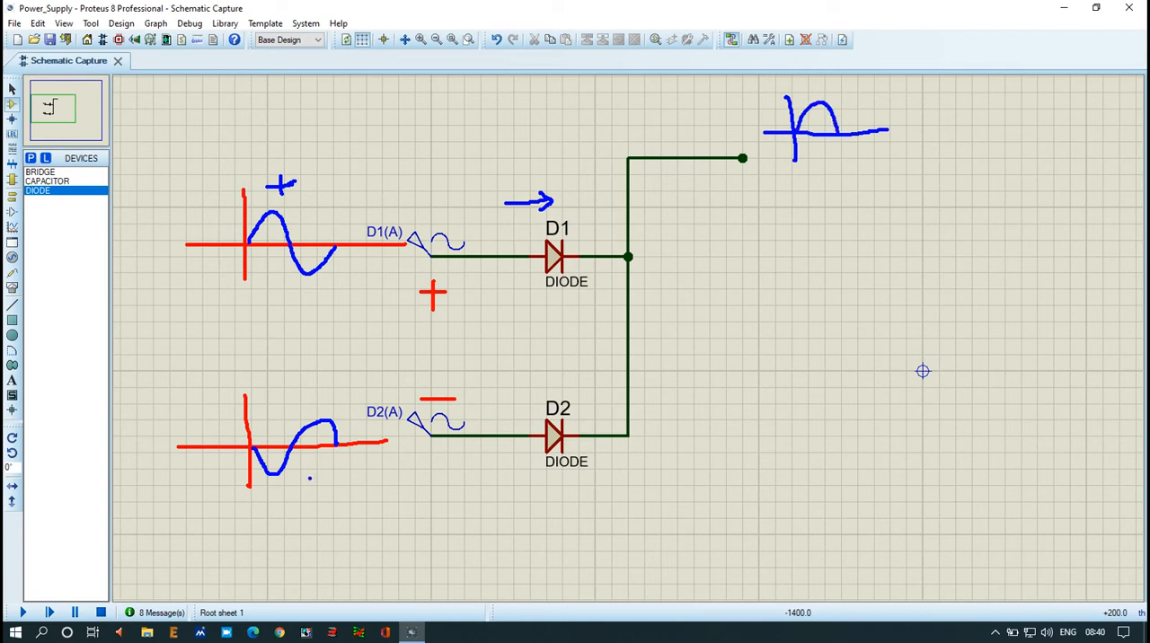
drag(287, 476, 313, 476)
mouse_move(528, 452)
mouse_down()
mouse_move(515, 471)
mouse_move(530, 472)
mouse_up()
mouse_move(604, 455)
mouse_down()
mouse_move(644, 456)
mouse_move(647, 281)
mouse_move(653, 295)
mouse_up()
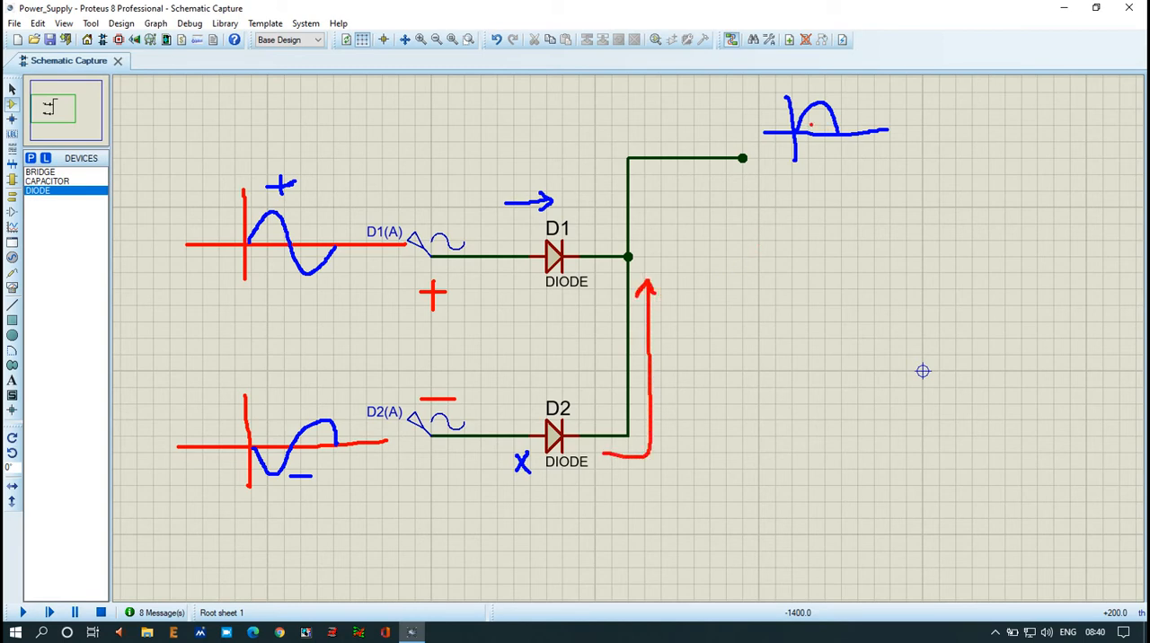
click(810, 156)
click(817, 161)
click(825, 159)
drag(311, 235, 318, 234)
mouse_move(507, 230)
mouse_down()
mouse_move(520, 242)
mouse_move(510, 246)
mouse_up()
mouse_move(838, 140)
mouse_down()
mouse_move(850, 158)
mouse_move(875, 145)
mouse_up()
drag(316, 407, 345, 383)
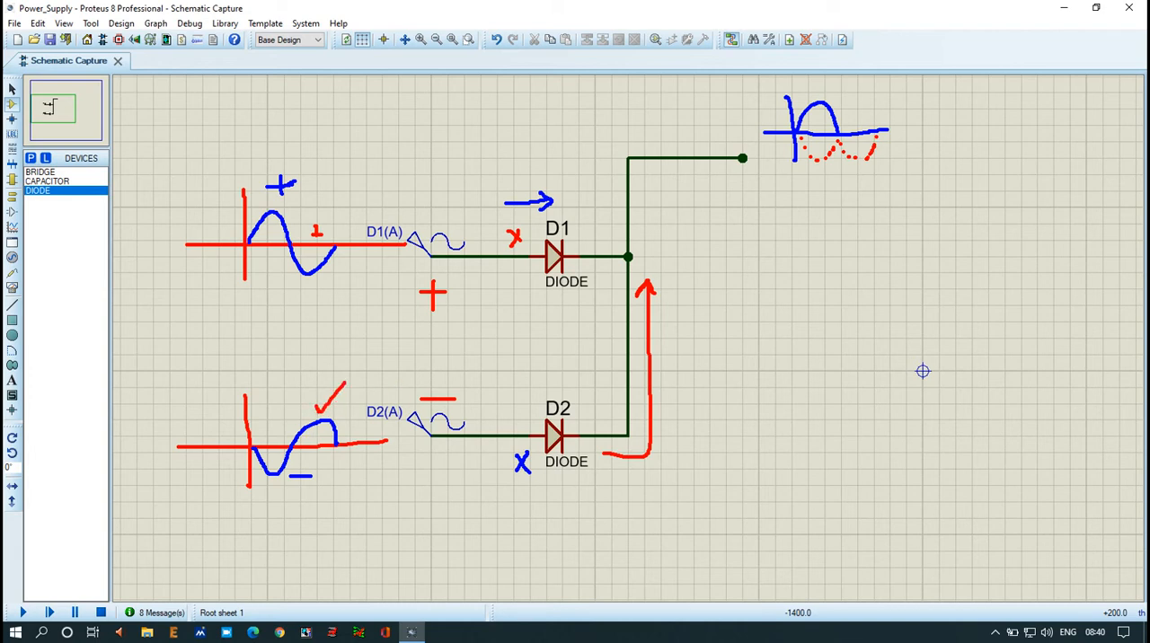
mouse_move(500, 490)
mouse_down()
mouse_move(604, 490)
mouse_move(590, 485)
mouse_move(589, 504)
mouse_up()
mouse_move(668, 363)
mouse_down()
mouse_move(666, 395)
mouse_move(711, 204)
mouse_move(733, 226)
mouse_up()
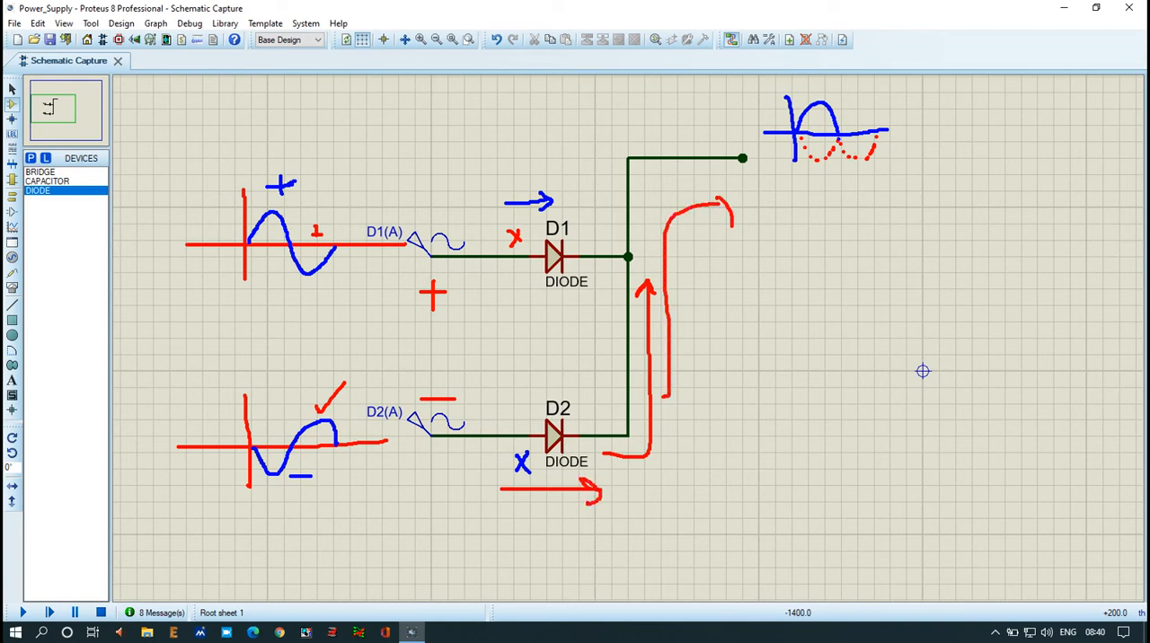
mouse_move(836, 133)
mouse_down()
mouse_move(846, 102)
mouse_move(873, 129)
mouse_up()
drag(331, 208, 384, 212)
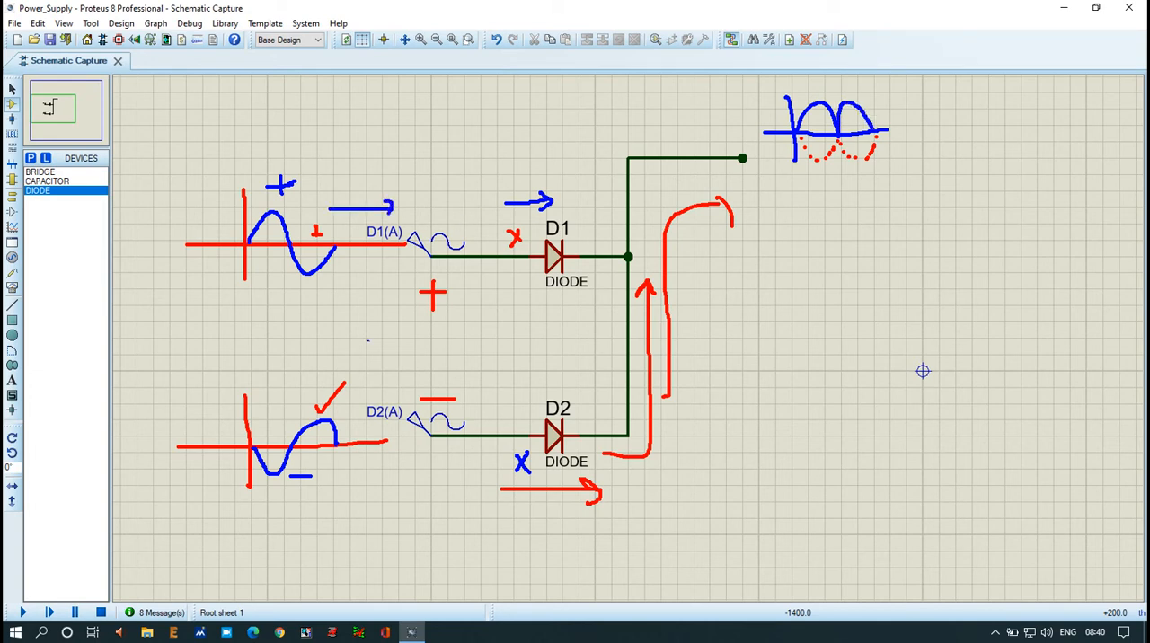
drag(367, 391, 397, 384)
mouse_move(876, 129)
mouse_down()
mouse_move(902, 106)
mouse_move(948, 125)
mouse_move(967, 100)
mouse_move(981, 136)
mouse_up()
click(901, 150)
mouse_move(886, 131)
mouse_down()
mouse_move(1042, 117)
mouse_move(1031, 112)
mouse_move(1022, 142)
mouse_up()
mouse_move(780, 106)
mouse_down()
mouse_move(791, 86)
mouse_move(803, 100)
mouse_up()
click(820, 149)
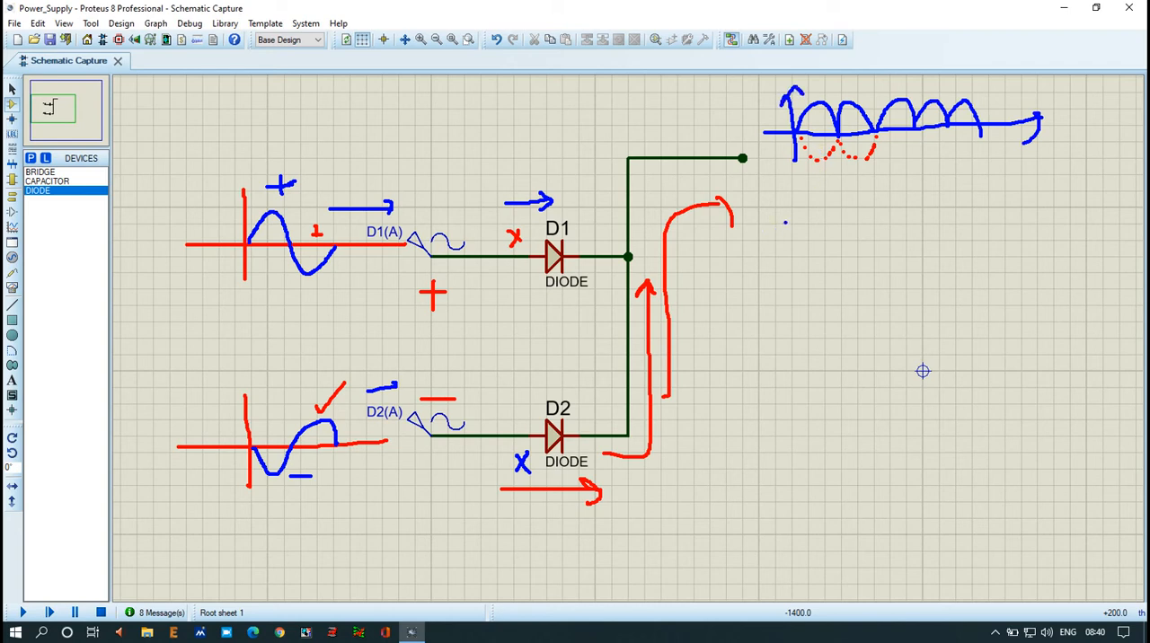
drag(790, 212, 778, 354)
drag(731, 291, 1068, 293)
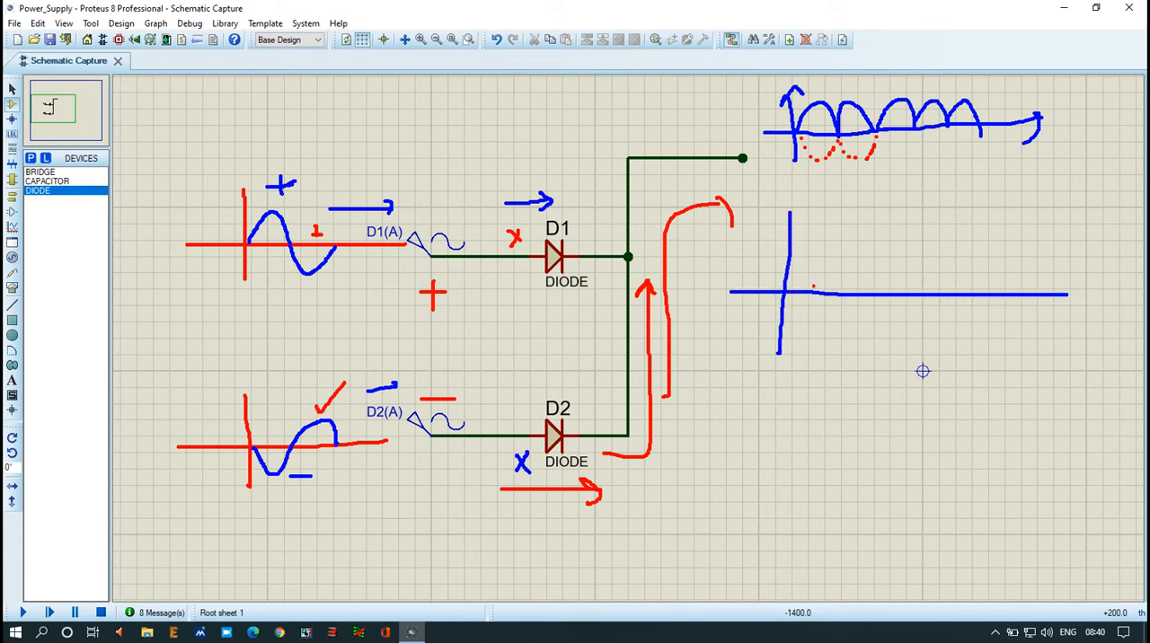
mouse_move(784, 292)
mouse_down()
mouse_move(821, 246)
mouse_move(864, 319)
mouse_move(907, 352)
mouse_move(934, 338)
mouse_move(971, 244)
mouse_move(998, 240)
mouse_move(1015, 294)
mouse_up()
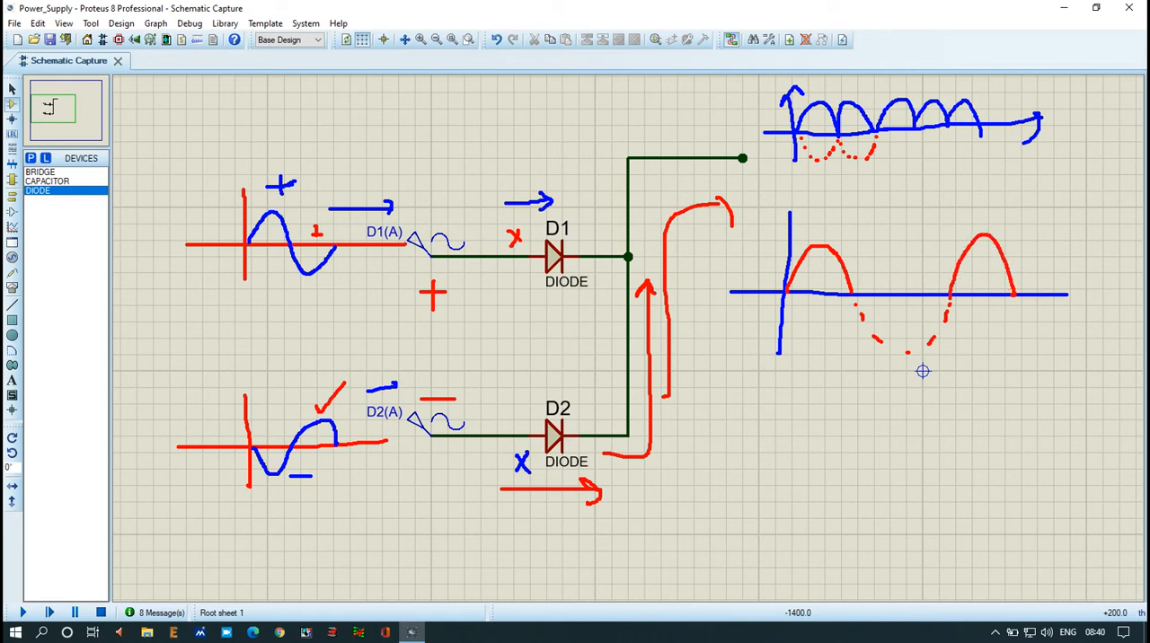
mouse_move(819, 243)
mouse_down()
mouse_move(821, 233)
mouse_move(977, 234)
mouse_up()
drag(975, 237, 924, 246)
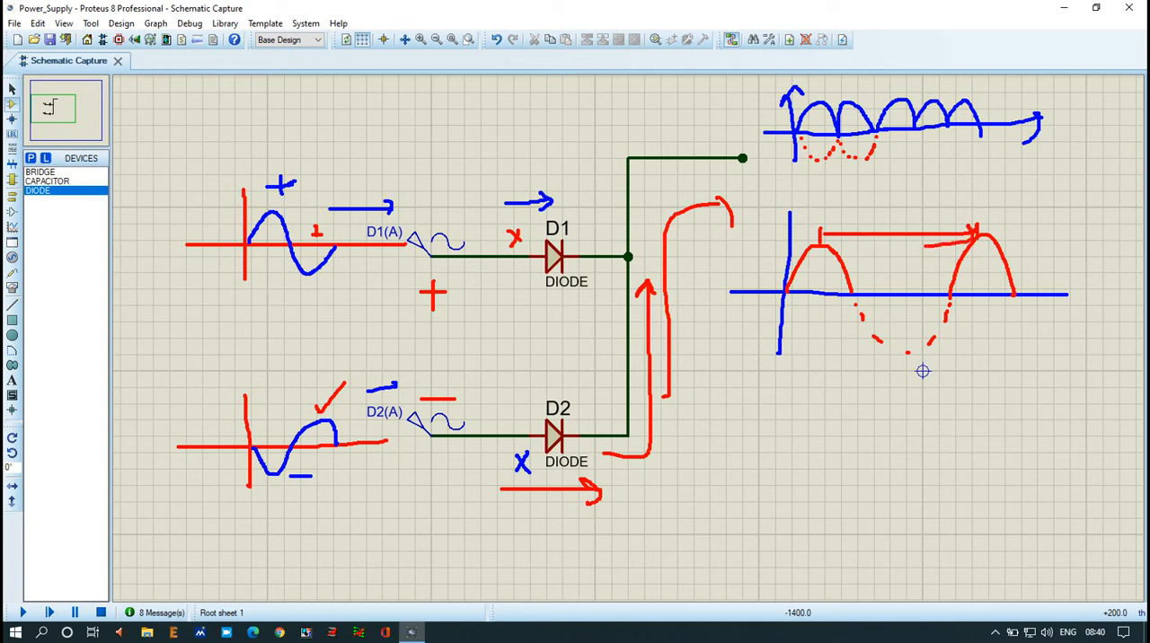
mouse_move(837, 224)
mouse_down()
mouse_move(821, 233)
mouse_move(841, 244)
mouse_move(890, 203)
mouse_move(891, 227)
mouse_move(922, 211)
mouse_up()
mouse_move(854, 292)
mouse_down()
mouse_move(895, 238)
mouse_move(921, 248)
mouse_move(945, 296)
mouse_up()
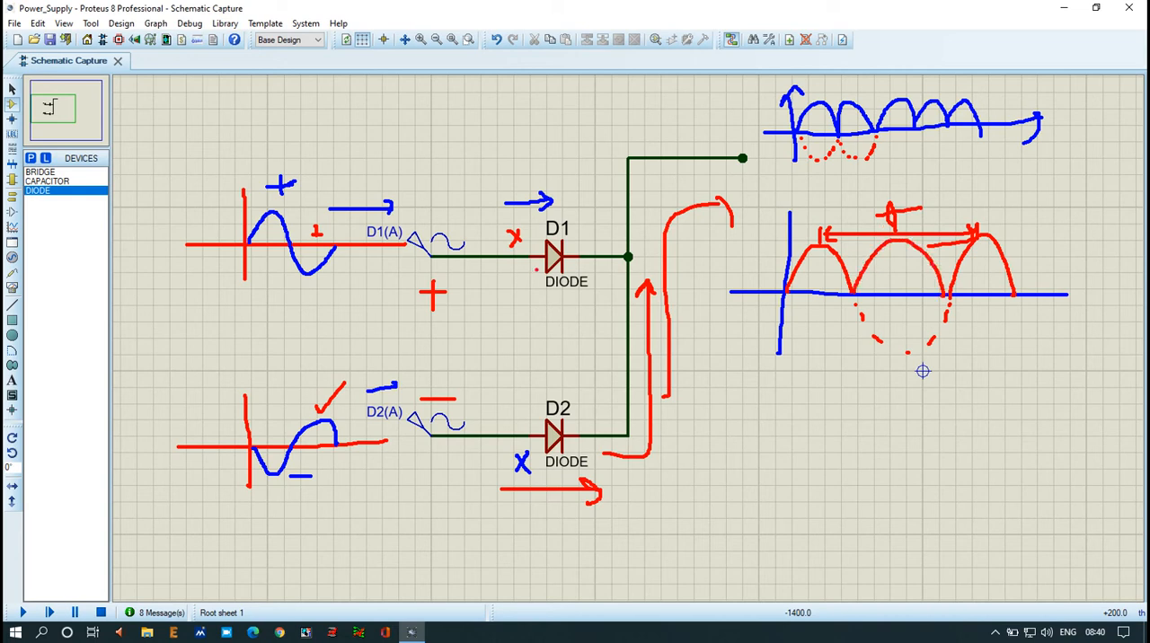
drag(540, 286, 553, 279)
mouse_move(537, 385)
mouse_down()
mouse_move(544, 394)
mouse_move(559, 367)
mouse_up()
mouse_move(822, 247)
mouse_down()
mouse_move(877, 244)
mouse_move(838, 250)
mouse_up()
mouse_move(838, 192)
mouse_down()
mouse_move(832, 207)
mouse_move(876, 215)
mouse_up()
mouse_move(879, 188)
mouse_down()
mouse_move(833, 187)
mouse_move(880, 224)
mouse_move(888, 194)
mouse_up()
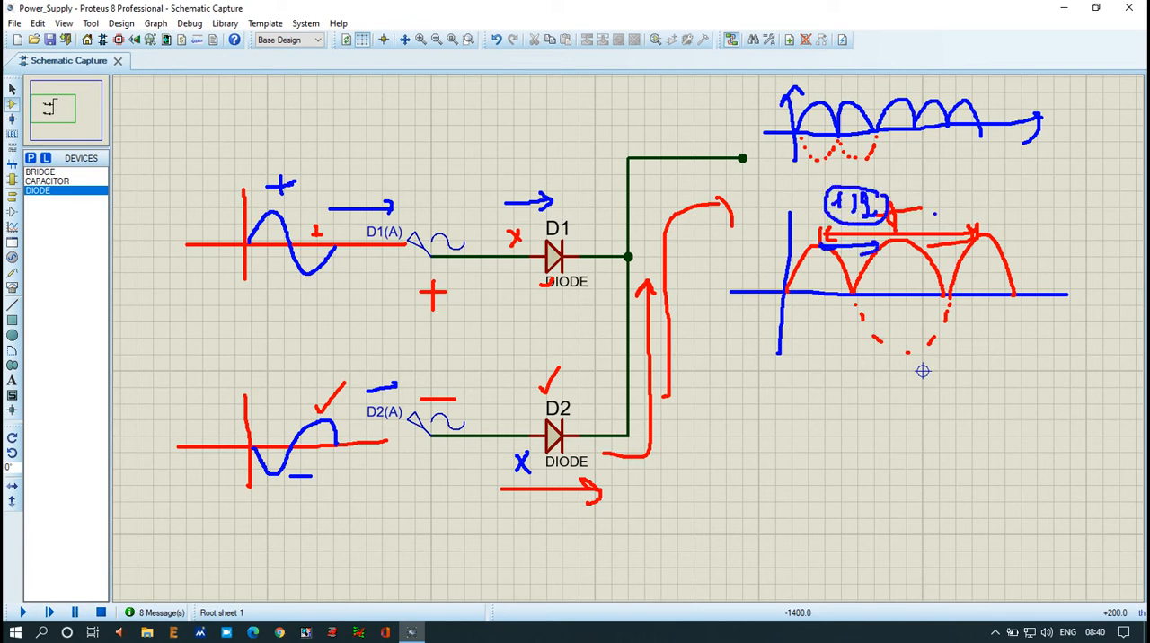
drag(799, 386, 815, 513)
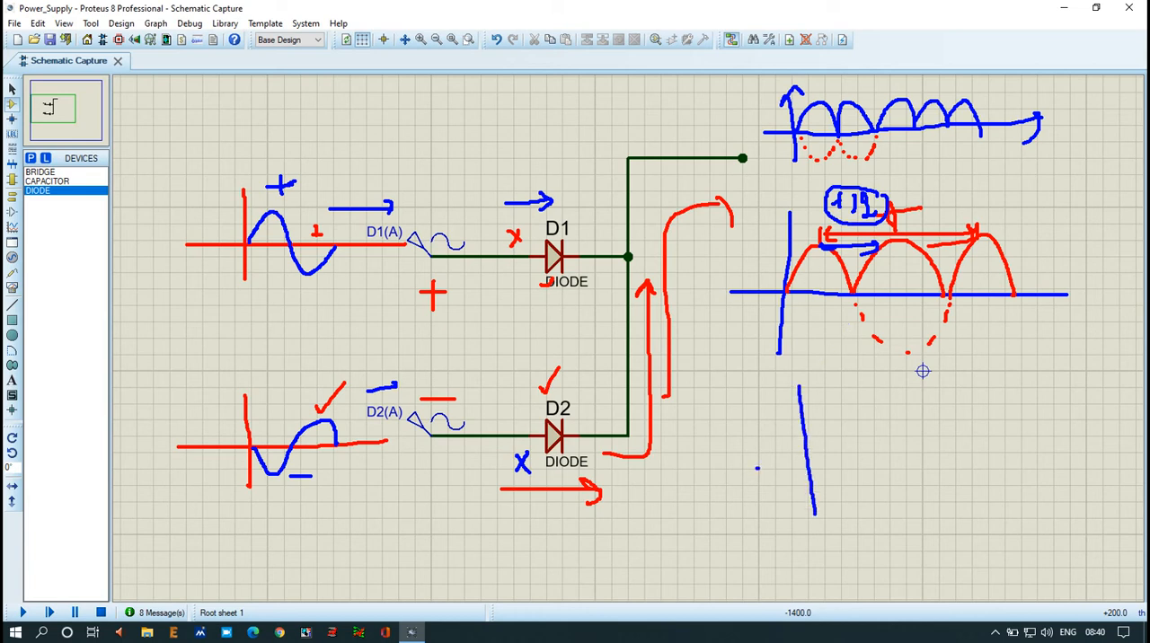
drag(757, 468, 1050, 433)
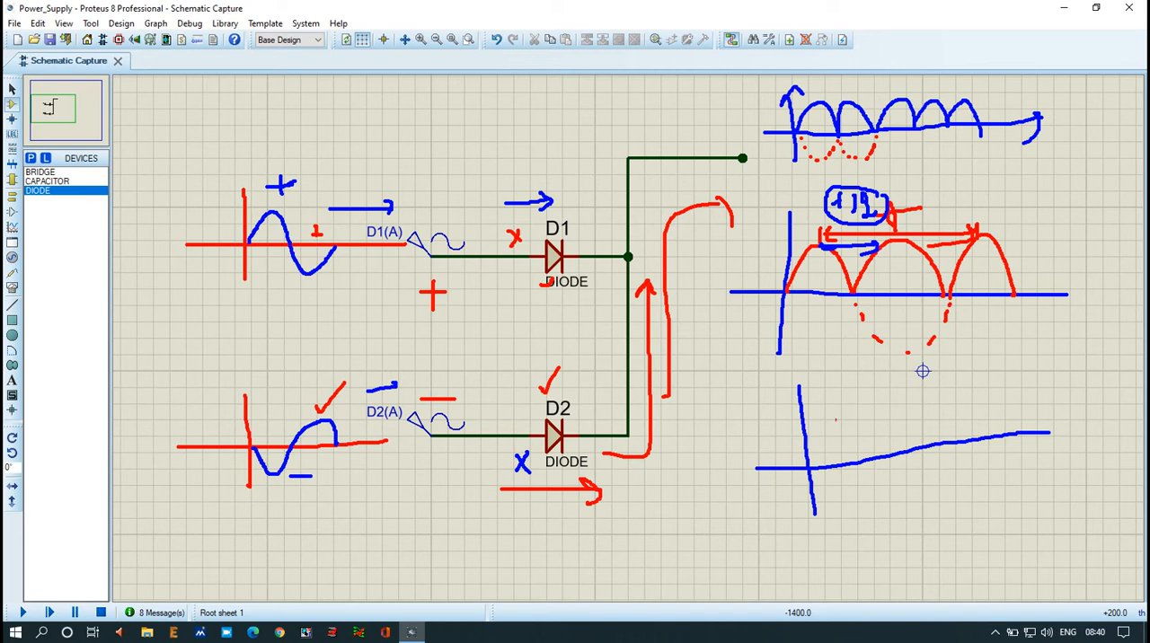
drag(800, 411, 988, 410)
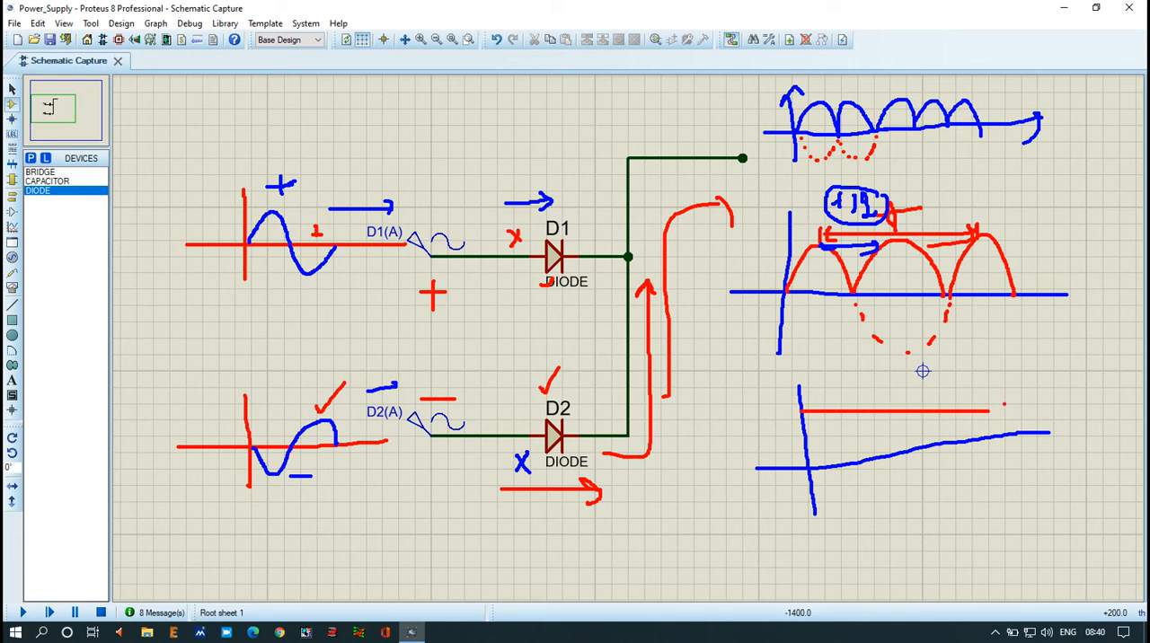
mouse_move(812, 469)
mouse_down()
mouse_move(841, 415)
mouse_move(873, 456)
mouse_move(897, 429)
mouse_move(940, 438)
mouse_up()
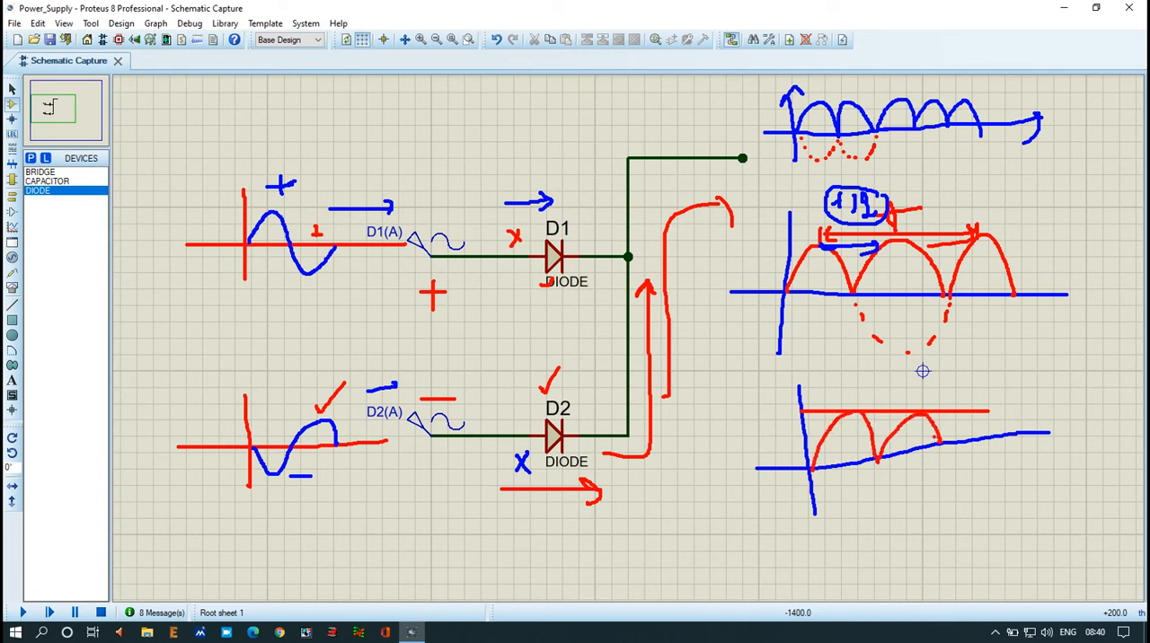
drag(877, 419, 902, 420)
drag(807, 411, 983, 409)
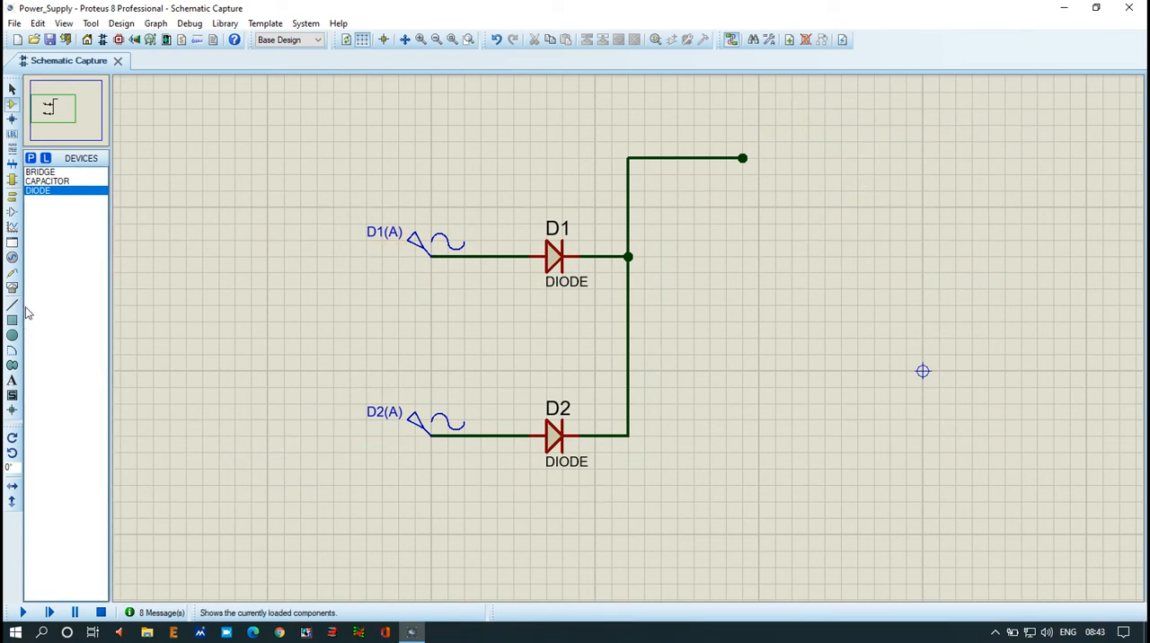
Step: Place an OSCILLOSCOPE to the right of the diodes and delete the open-ended output wire from the common cathode node
click(12, 287)
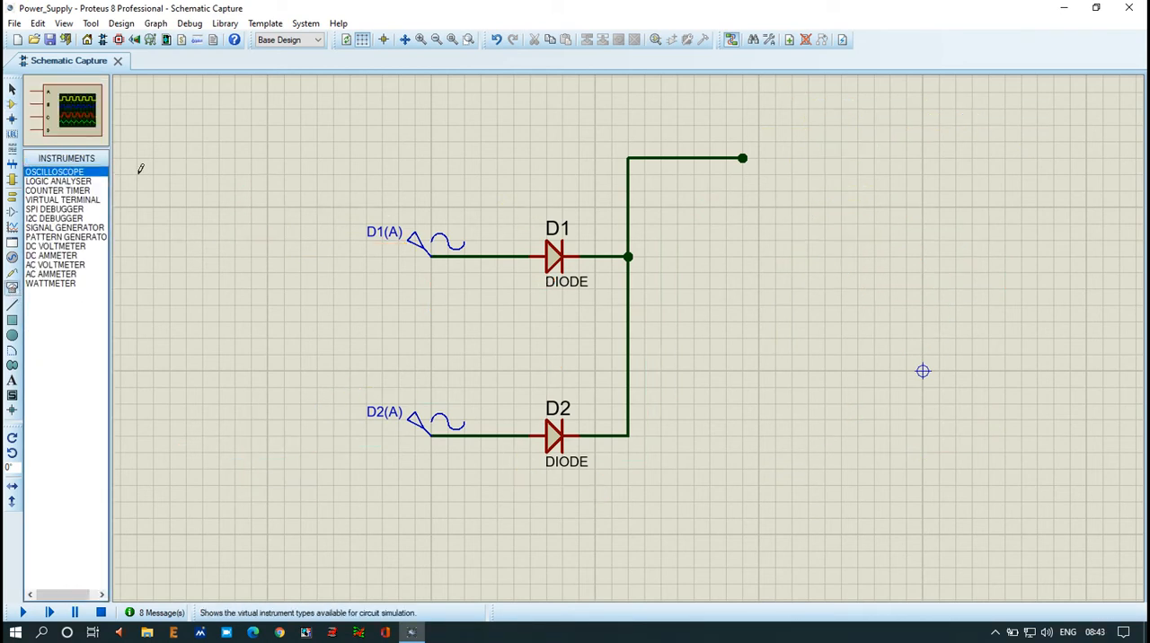
click(872, 211)
click(903, 209)
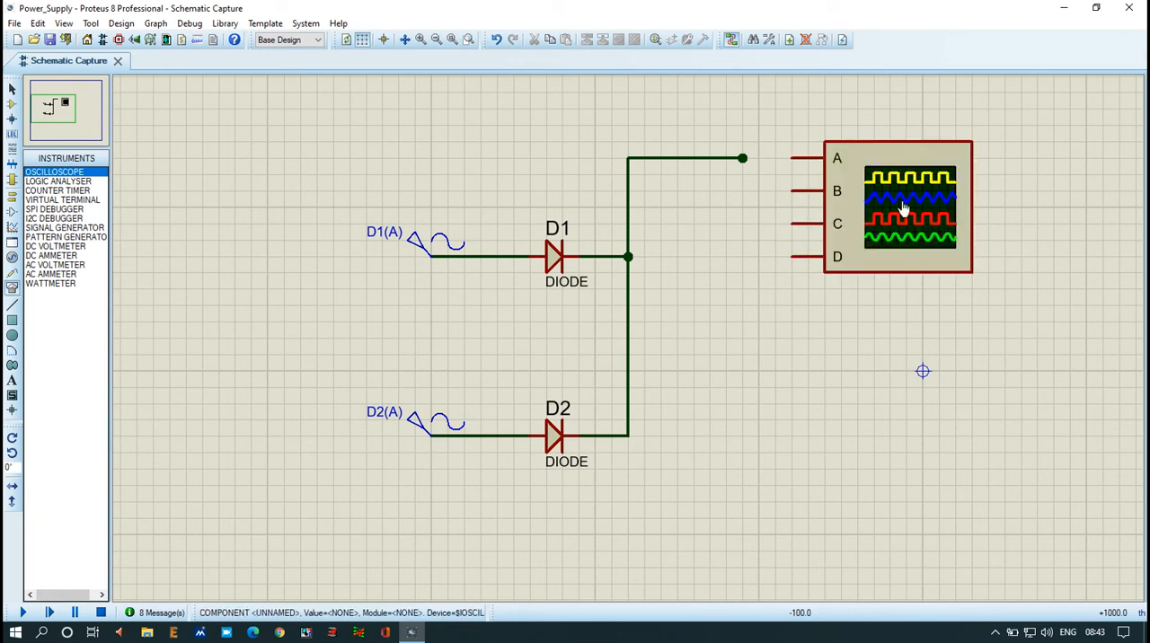
right_click(735, 158)
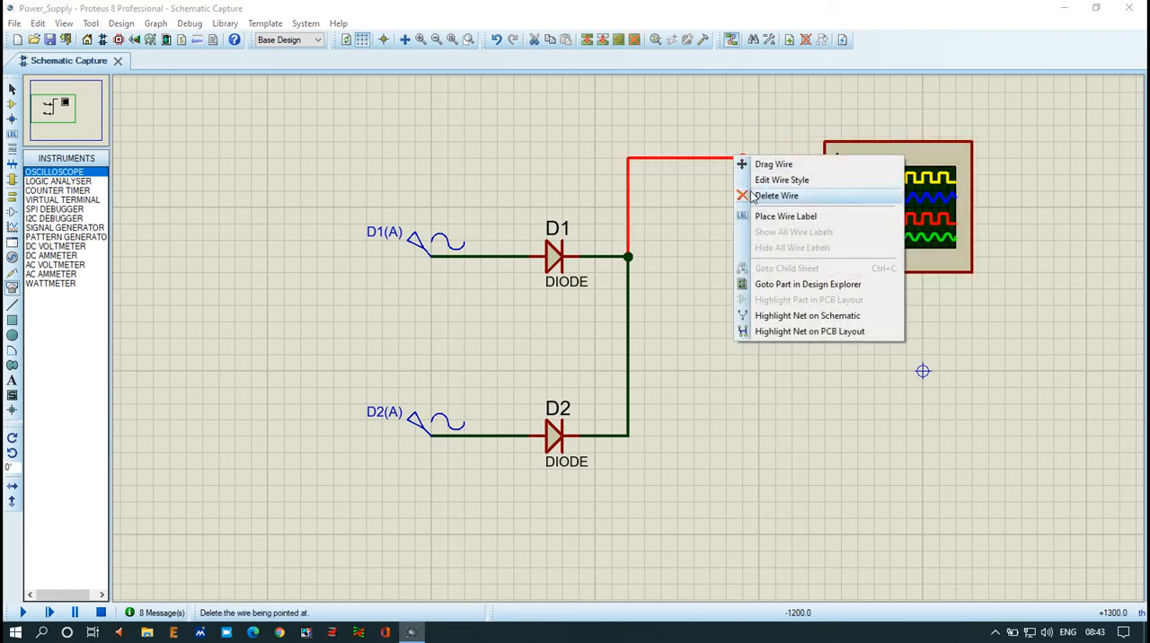
click(775, 196)
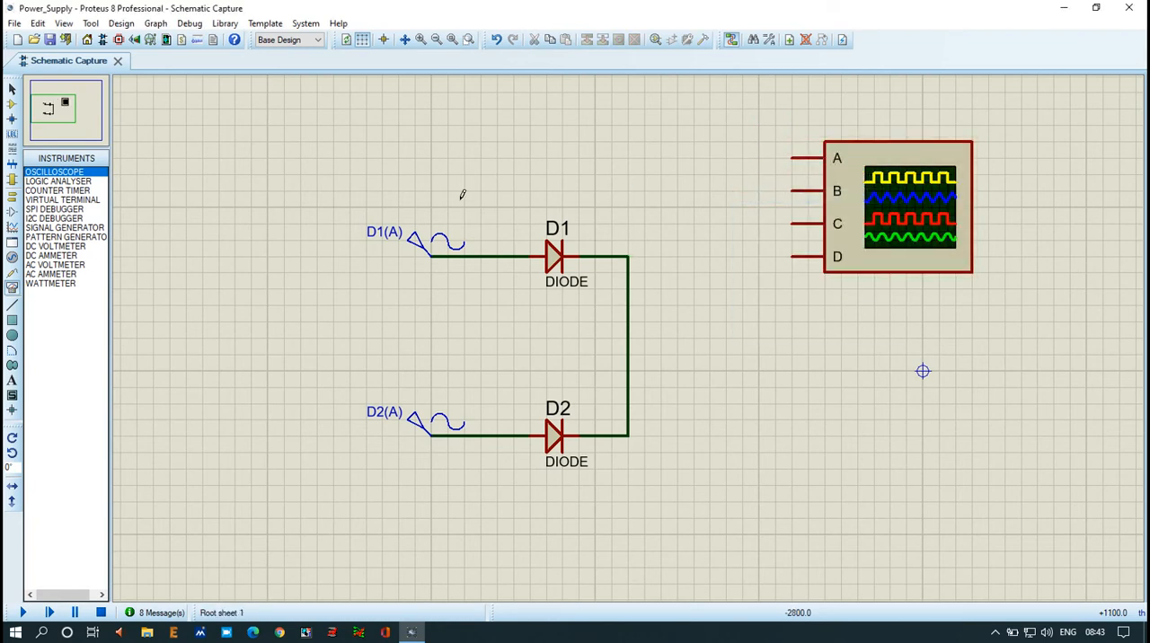
Step: Wire oscilloscope channel A to the D1 generator line and channel B to the D2 generator line, ahead of the diodes
click(792, 156)
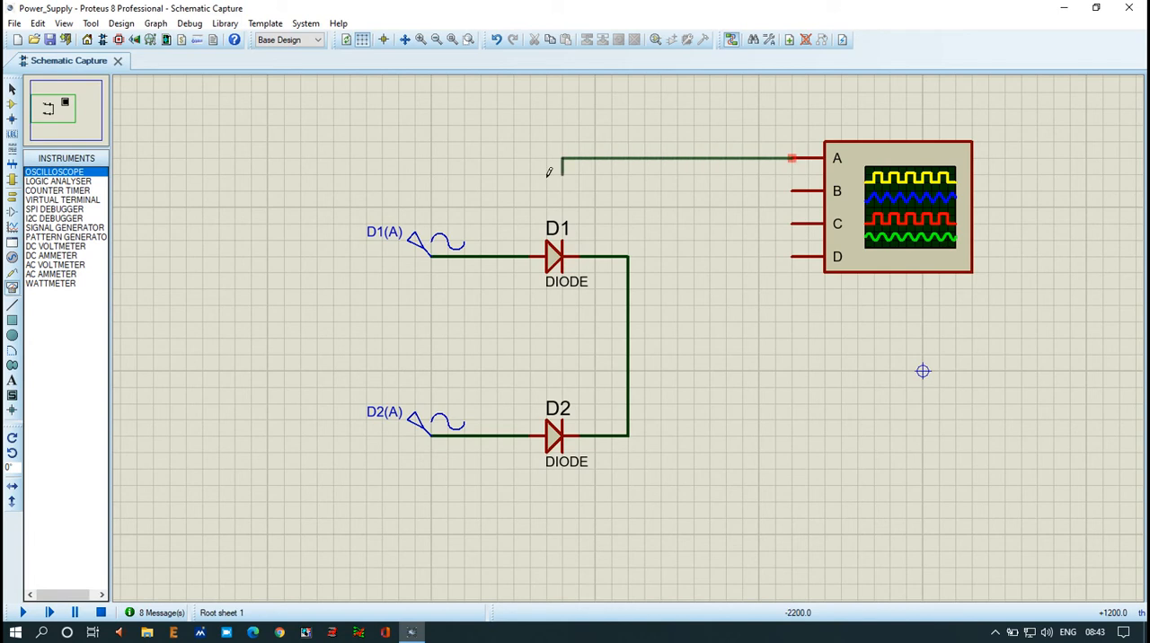
click(464, 256)
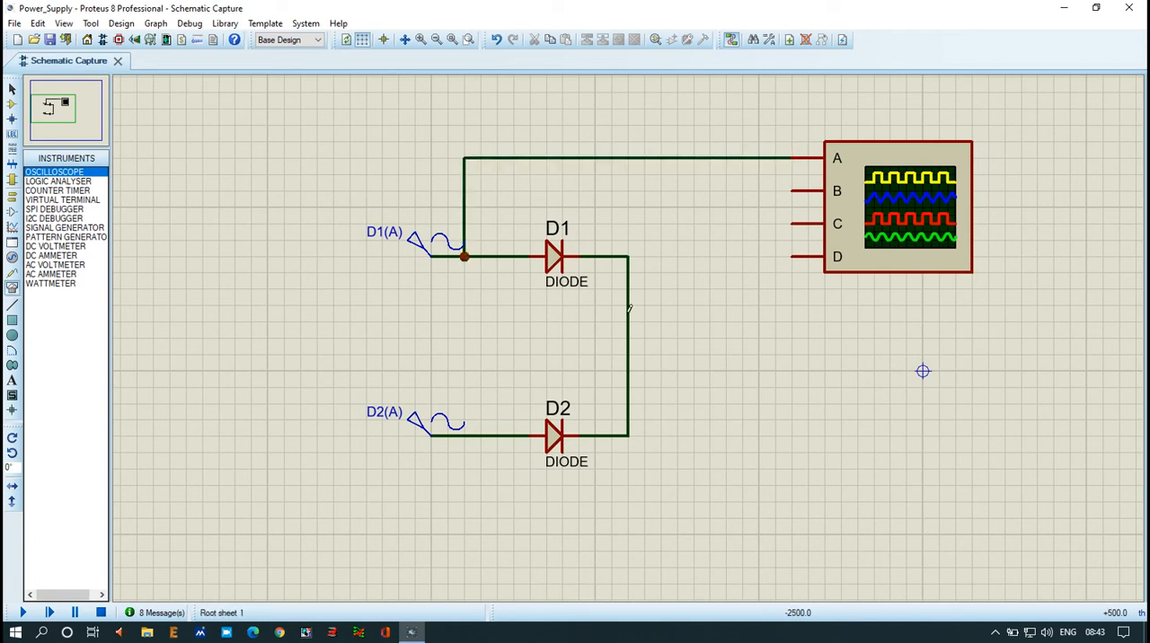
click(795, 190)
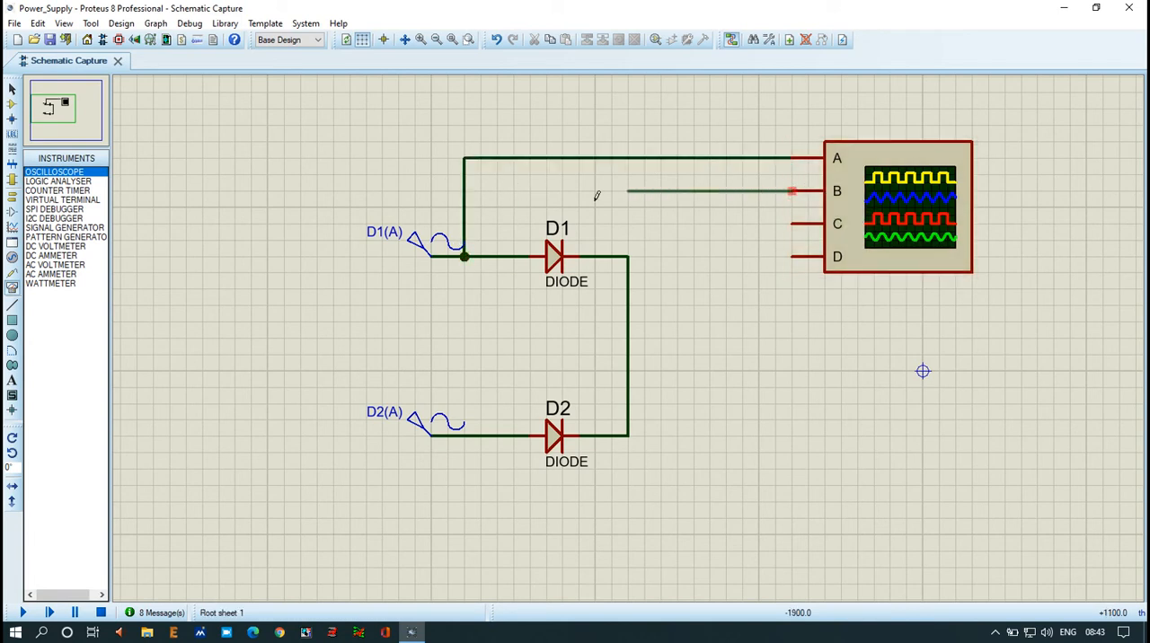
click(497, 435)
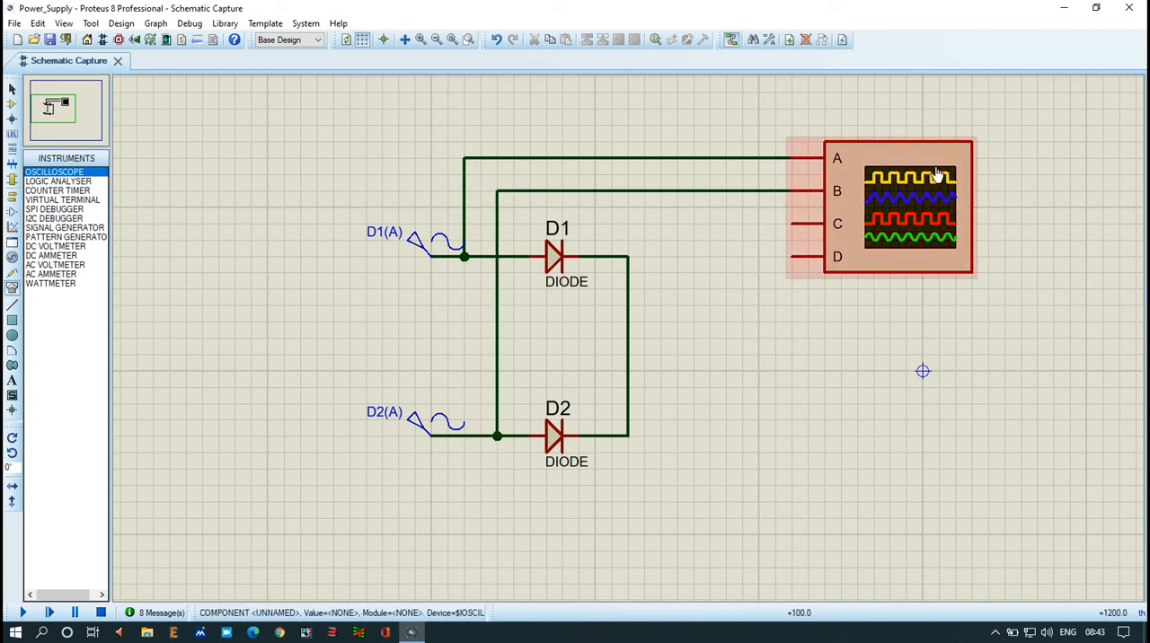
drag(789, 127, 816, 120)
drag(799, 174, 812, 179)
key(Escape)
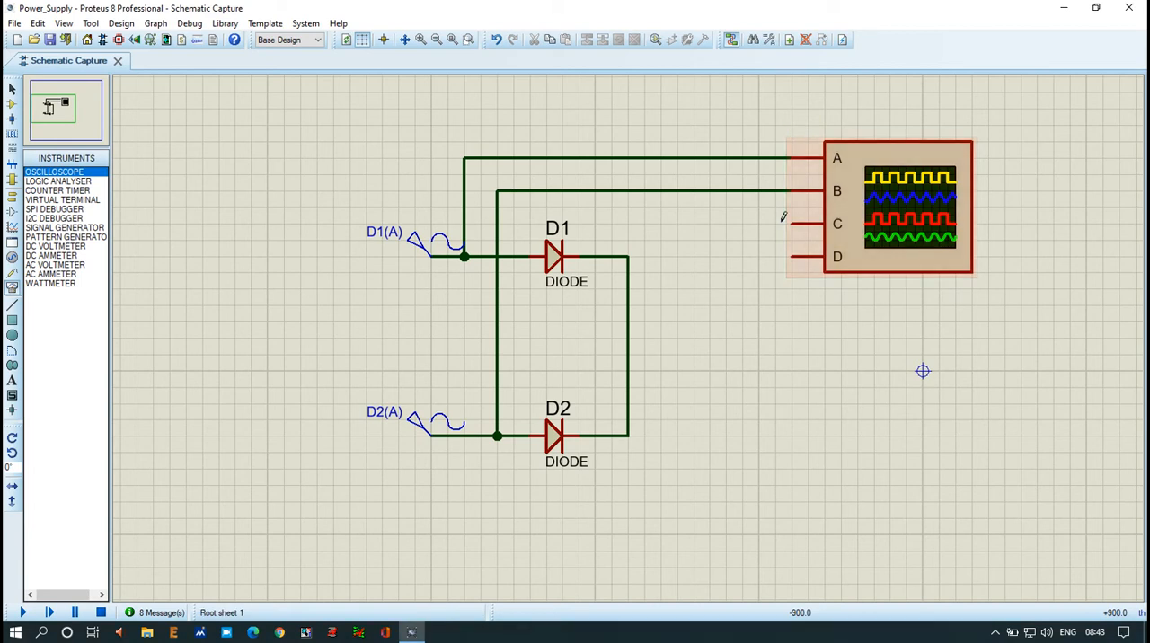
drag(731, 109, 739, 146)
mouse_move(690, 132)
mouse_down()
mouse_move(806, 127)
mouse_move(768, 126)
mouse_move(797, 134)
mouse_move(796, 106)
mouse_move(750, 142)
mouse_up()
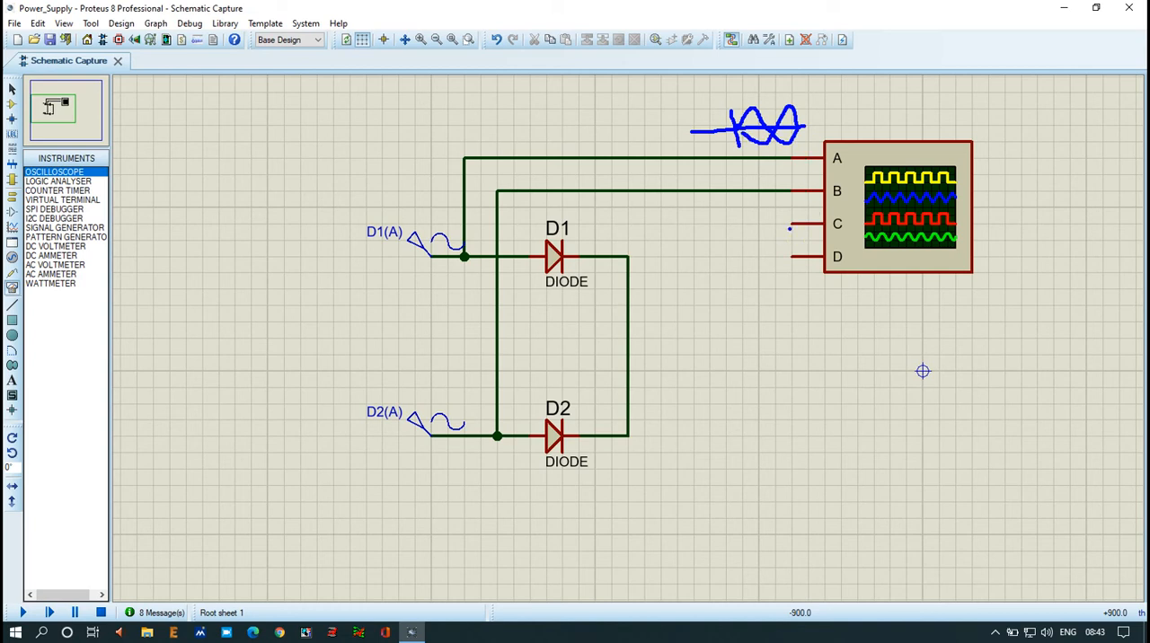
mouse_move(791, 224)
mouse_down()
mouse_move(636, 217)
mouse_move(633, 262)
mouse_up()
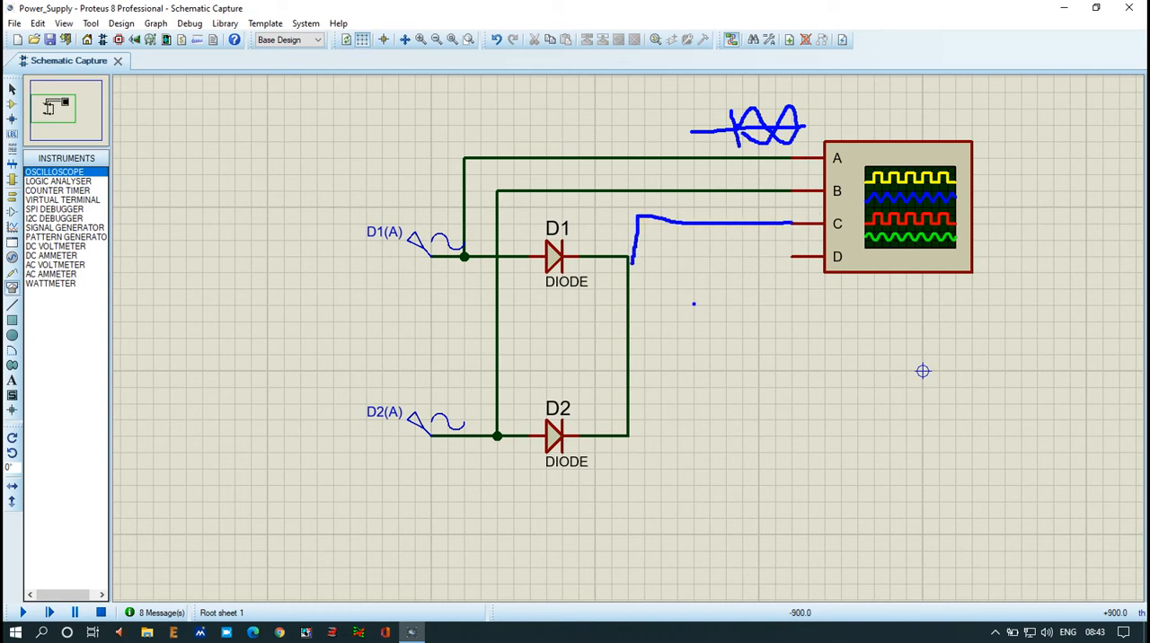
key(Escape)
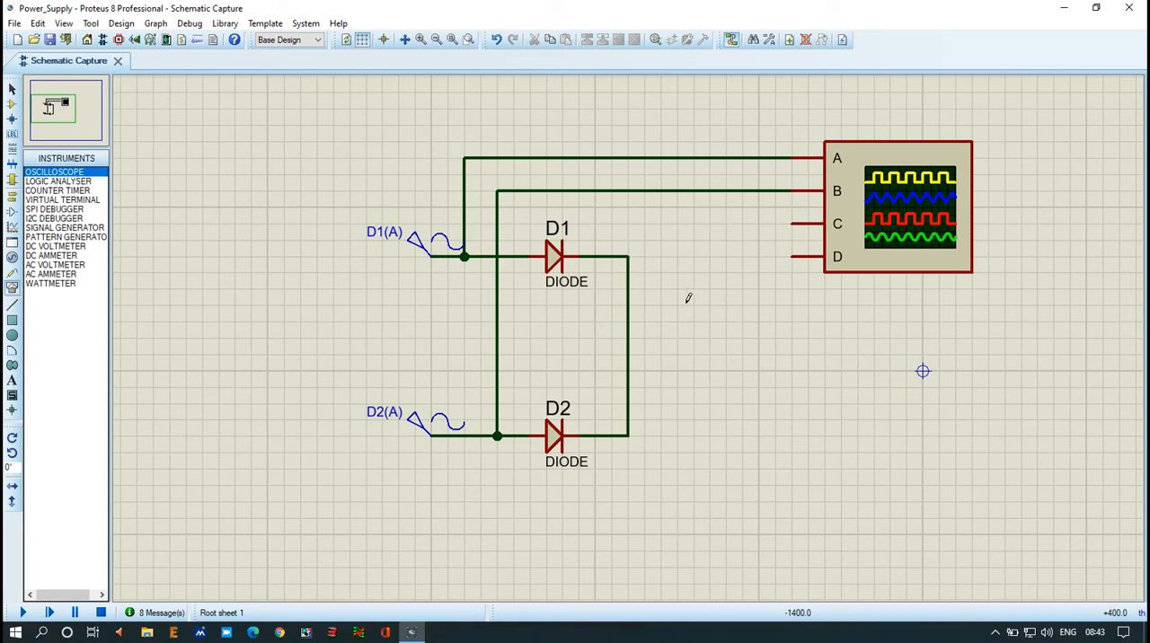
Step: Wire oscilloscope channel C to the common cathode node beside D1
click(792, 223)
click(627, 257)
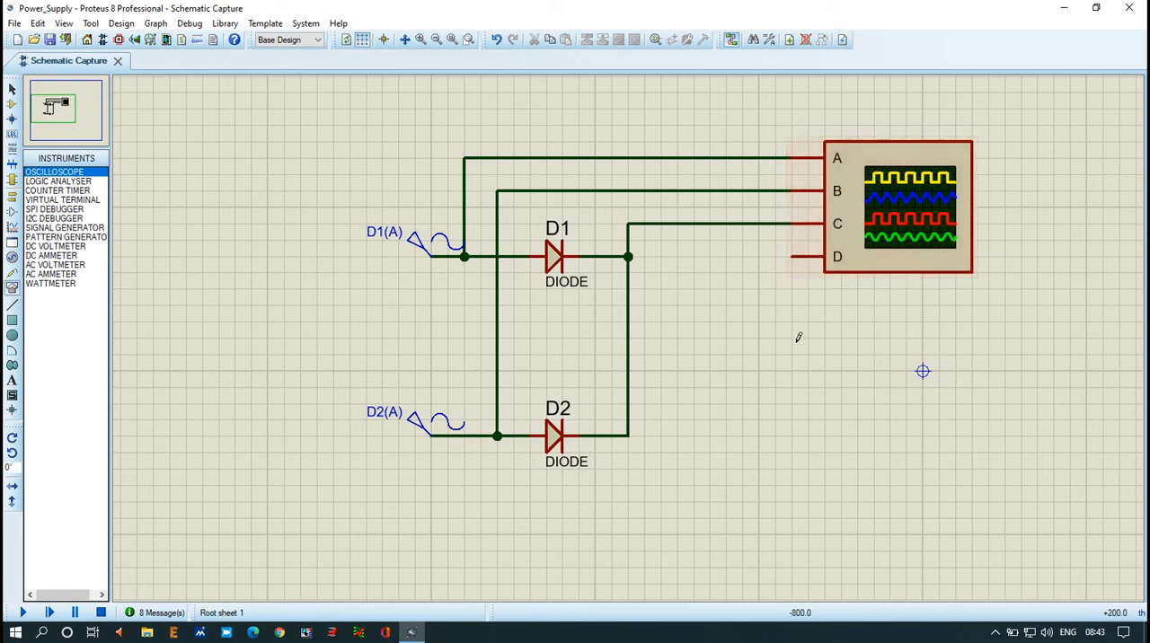
drag(744, 298, 744, 438)
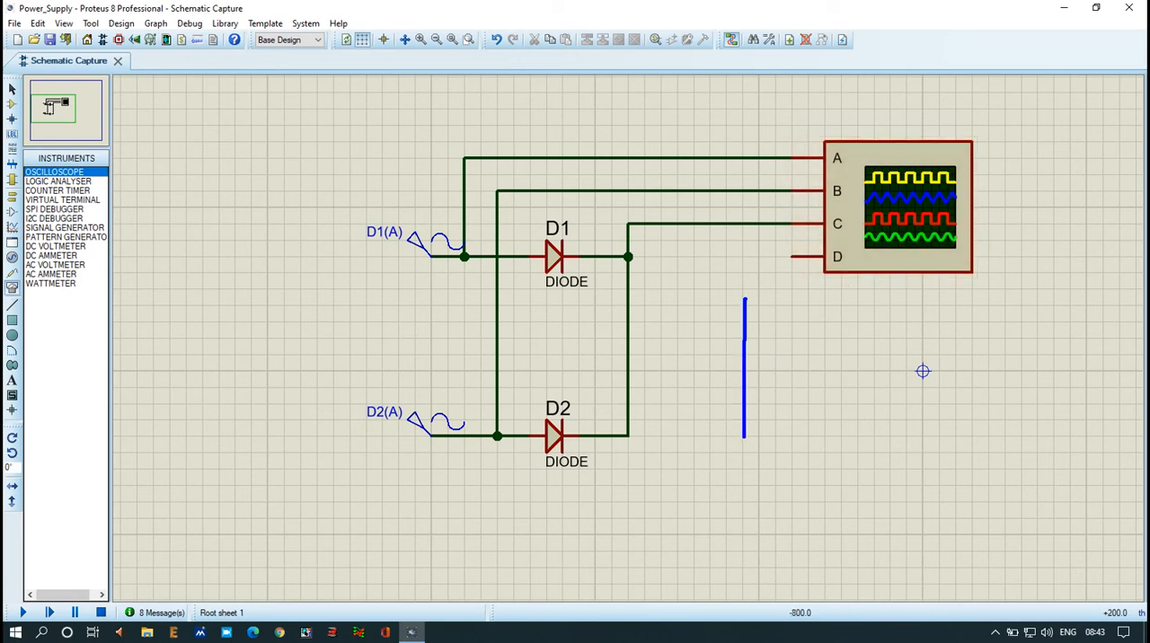
drag(686, 380, 978, 371)
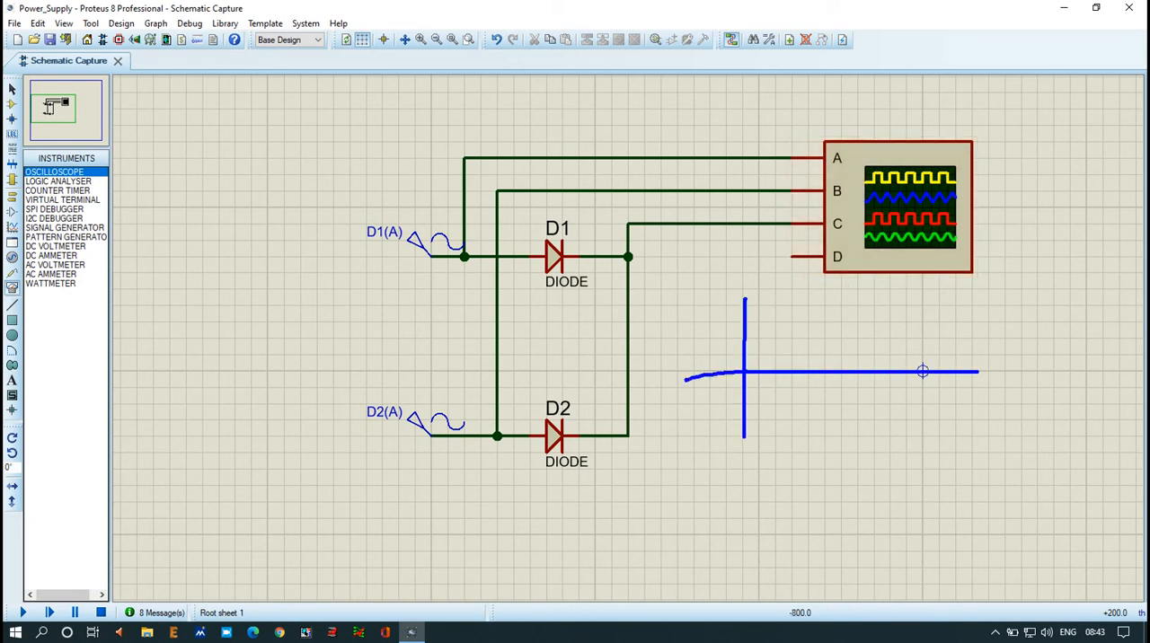
mouse_move(747, 370)
mouse_down()
mouse_move(788, 339)
mouse_move(807, 370)
mouse_move(860, 341)
mouse_move(881, 375)
mouse_move(941, 357)
mouse_up()
key(Escape)
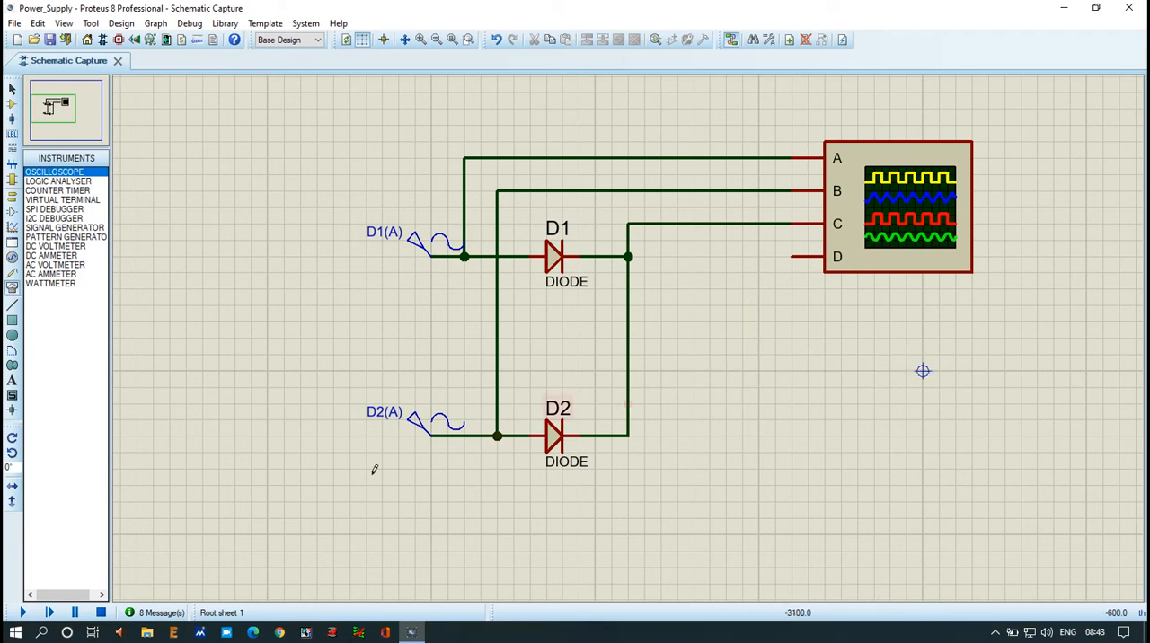
Step: Run the simulation, move the oscilloscope window to mid-schematic, and set the channel A, B, C and horizontal positions to 0
click(22, 614)
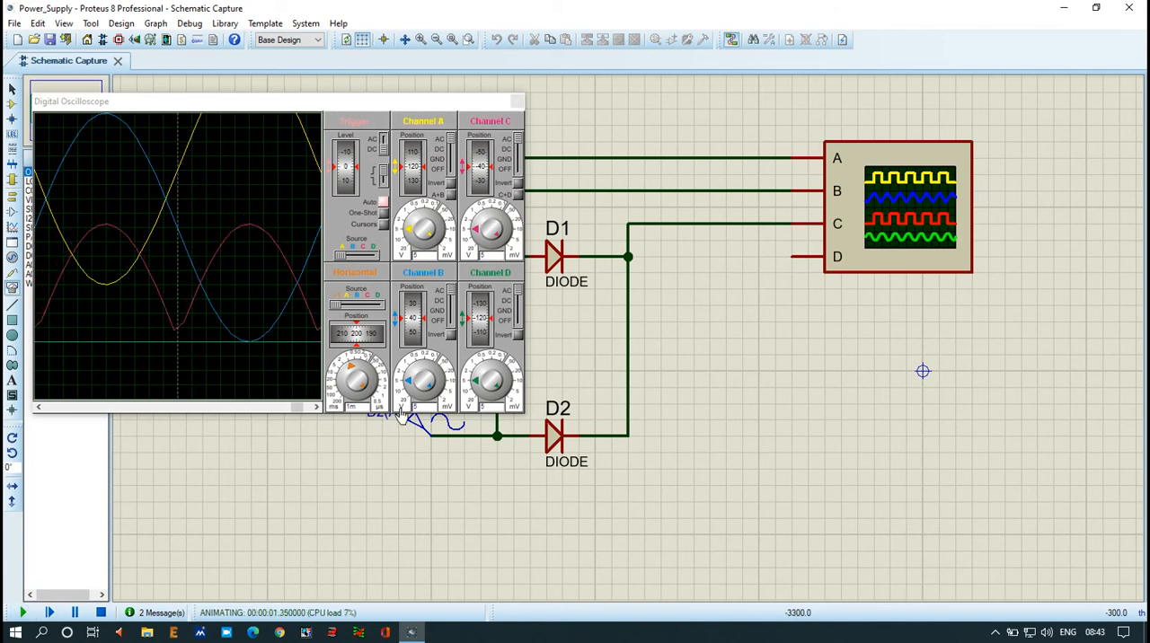
drag(393, 101, 686, 97)
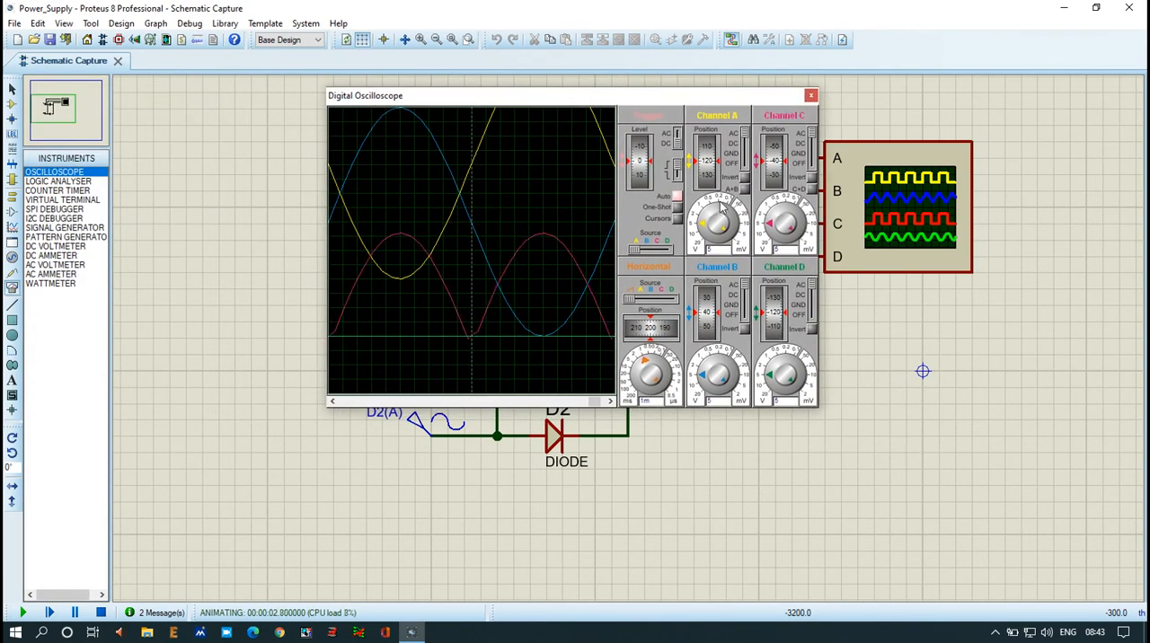
drag(711, 156, 703, 231)
drag(710, 307, 672, 308)
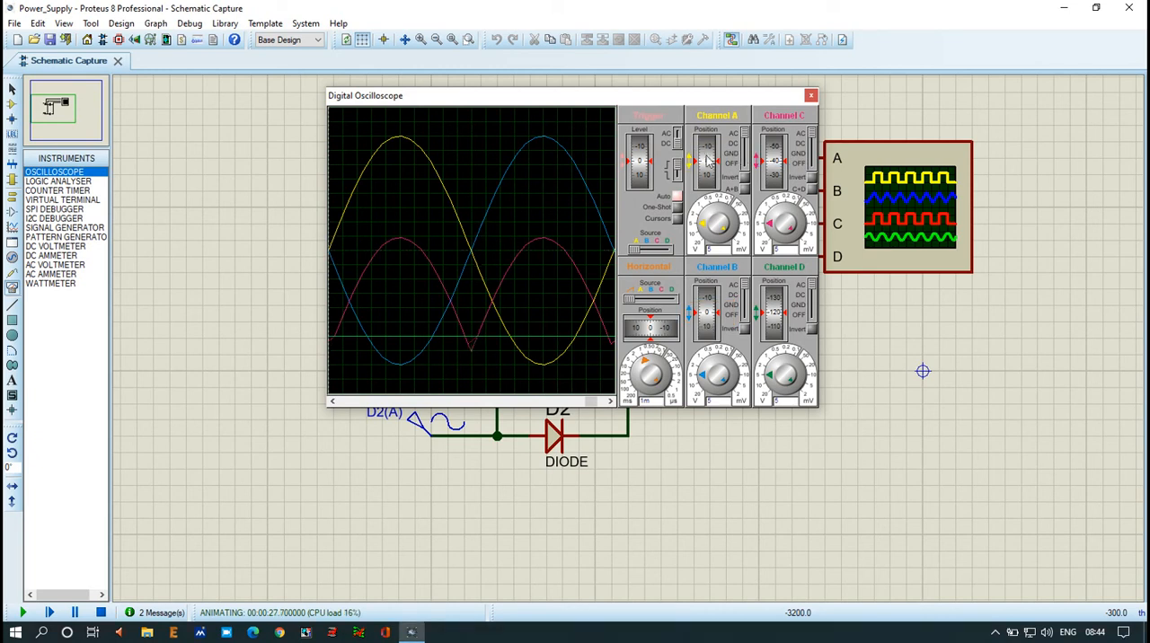
scroll(777, 162, up, 4)
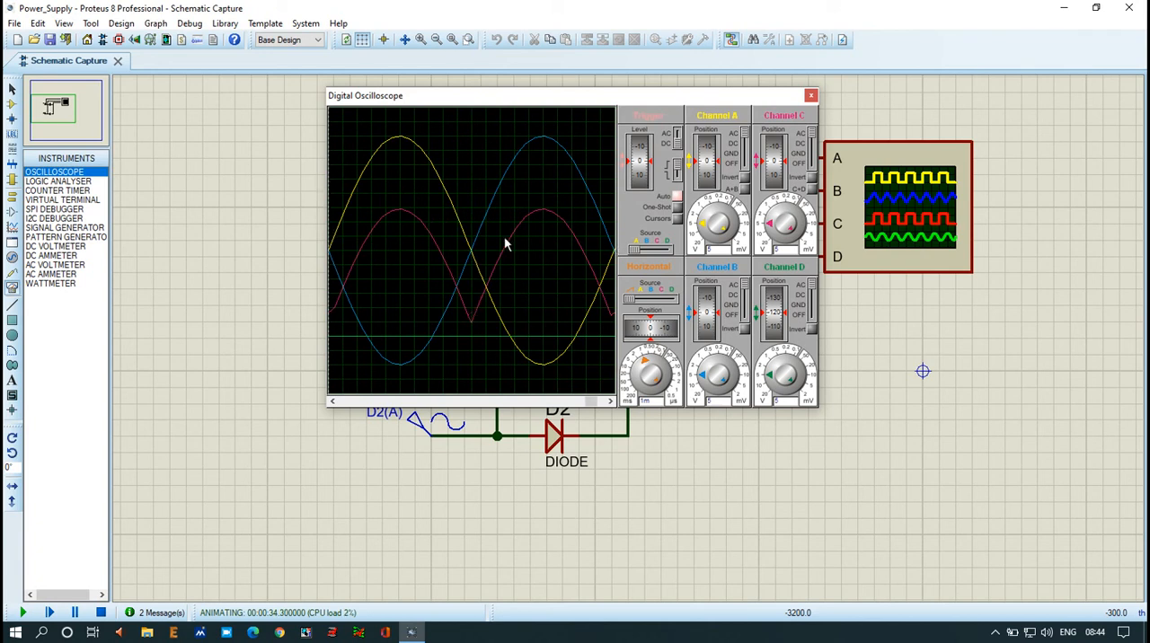
key(ctrl+2)
drag(412, 148, 451, 124)
drag(380, 348, 407, 347)
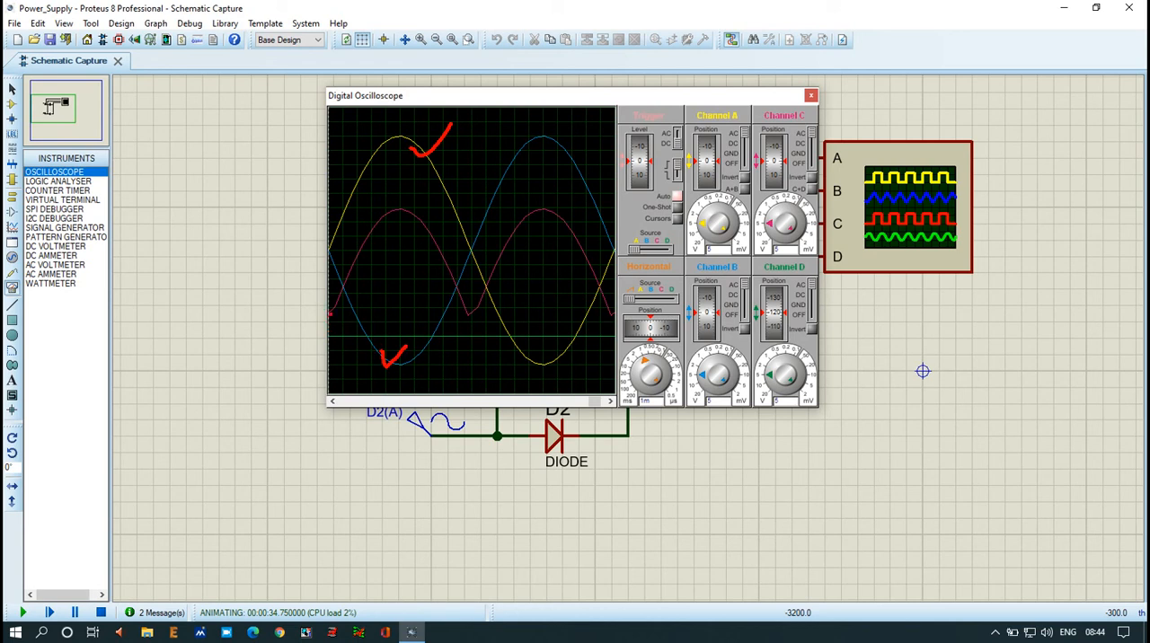
mouse_move(330, 314)
mouse_down()
mouse_move(393, 218)
mouse_move(437, 262)
mouse_up()
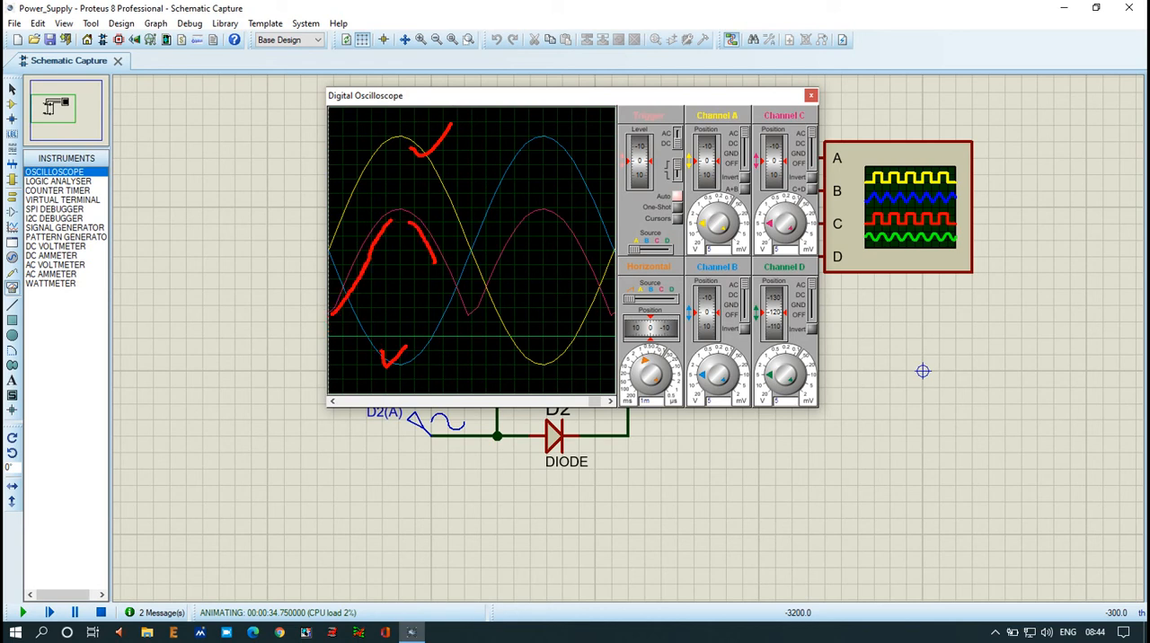
key(Escape)
Step: Overlay the channel C trace on channels A and B at position 100, and return it to position -40
drag(776, 173, 785, 150)
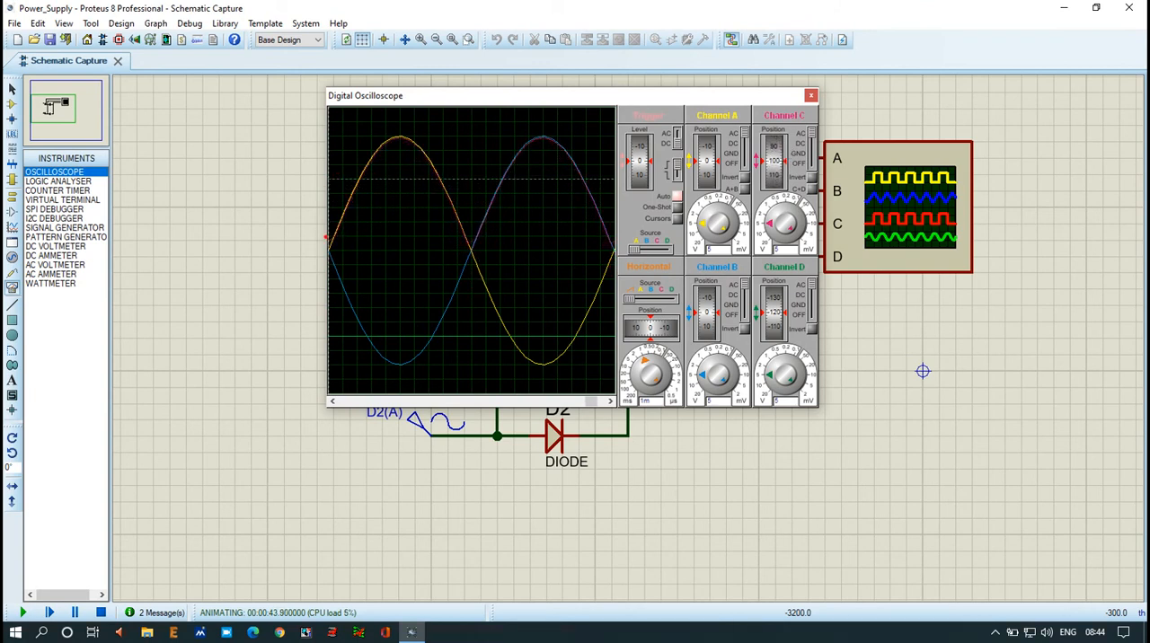
drag(310, 252, 611, 256)
mouse_move(392, 275)
mouse_down()
mouse_move(395, 286)
mouse_move(509, 292)
mouse_move(590, 311)
mouse_up()
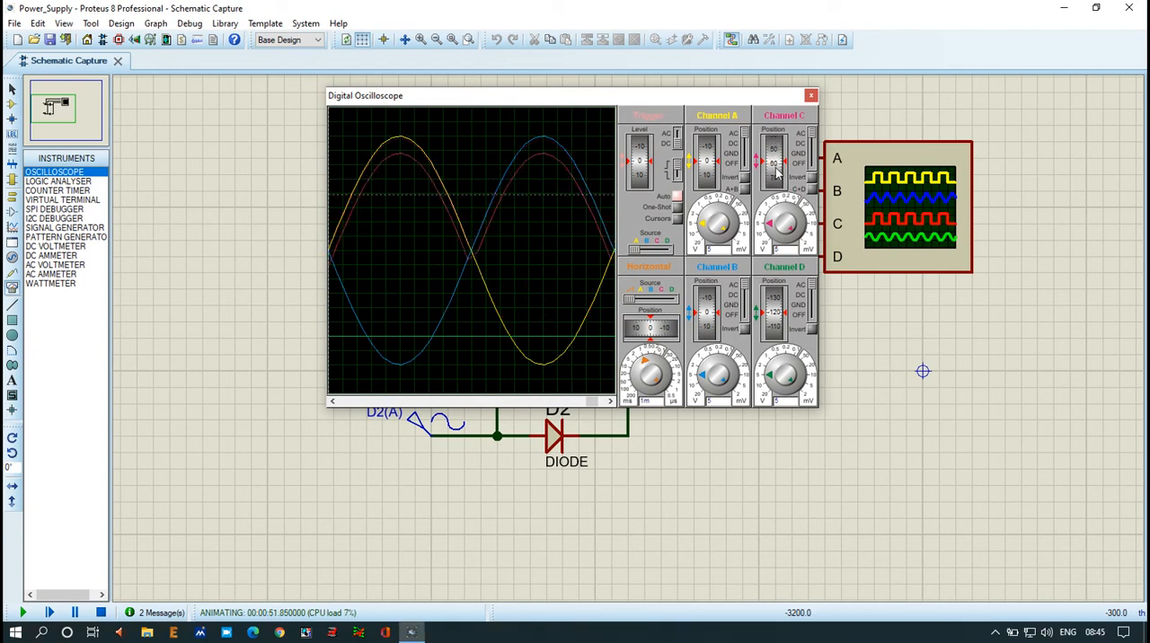
mouse_move(774, 162)
mouse_down()
mouse_move(778, 184)
mouse_move(784, 153)
mouse_move(789, 183)
mouse_move(791, 157)
mouse_up()
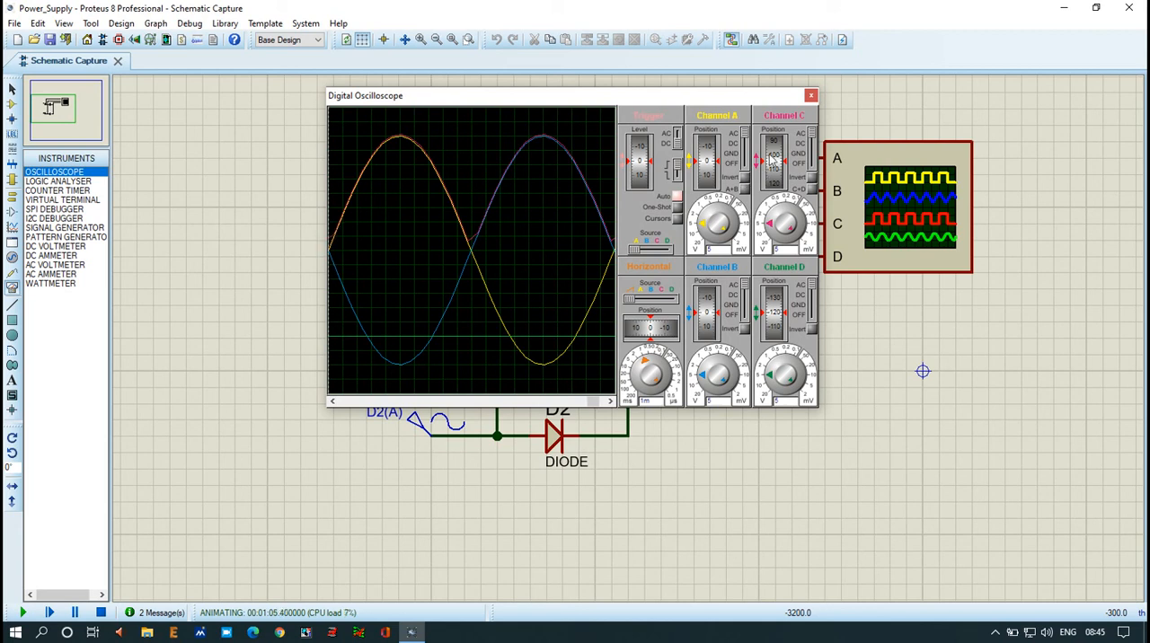
scroll(771, 158, up, 6)
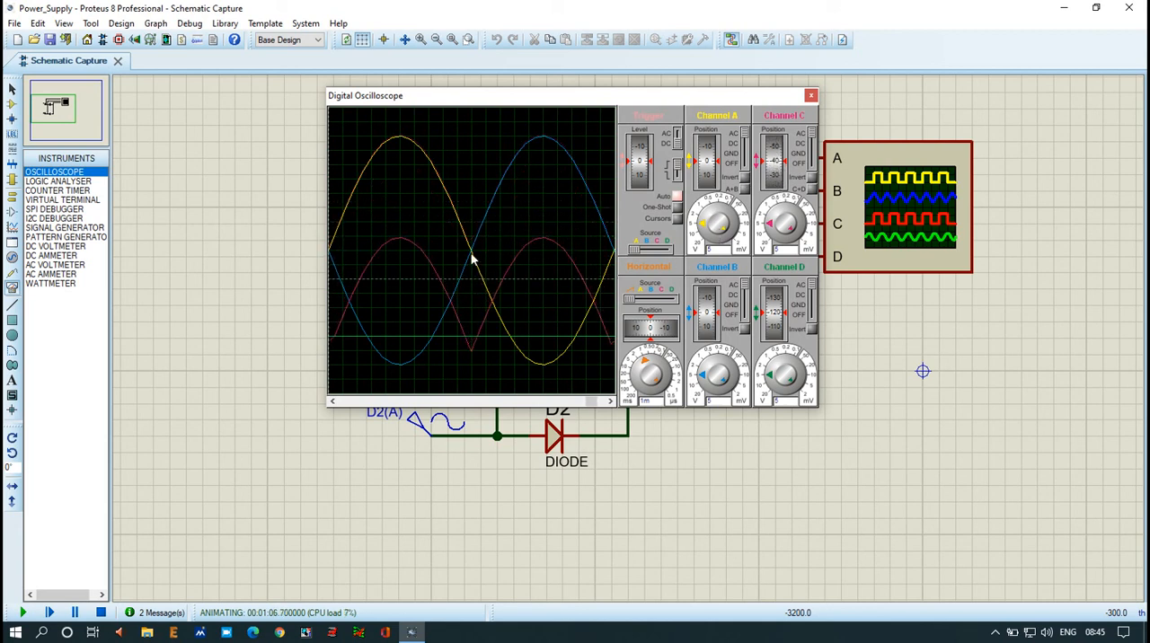
Step: Set the oscilloscope timebase to 2 ms with horizontal position 0, and lower the channel B trace to position -200
scroll(440, 251, down, 1)
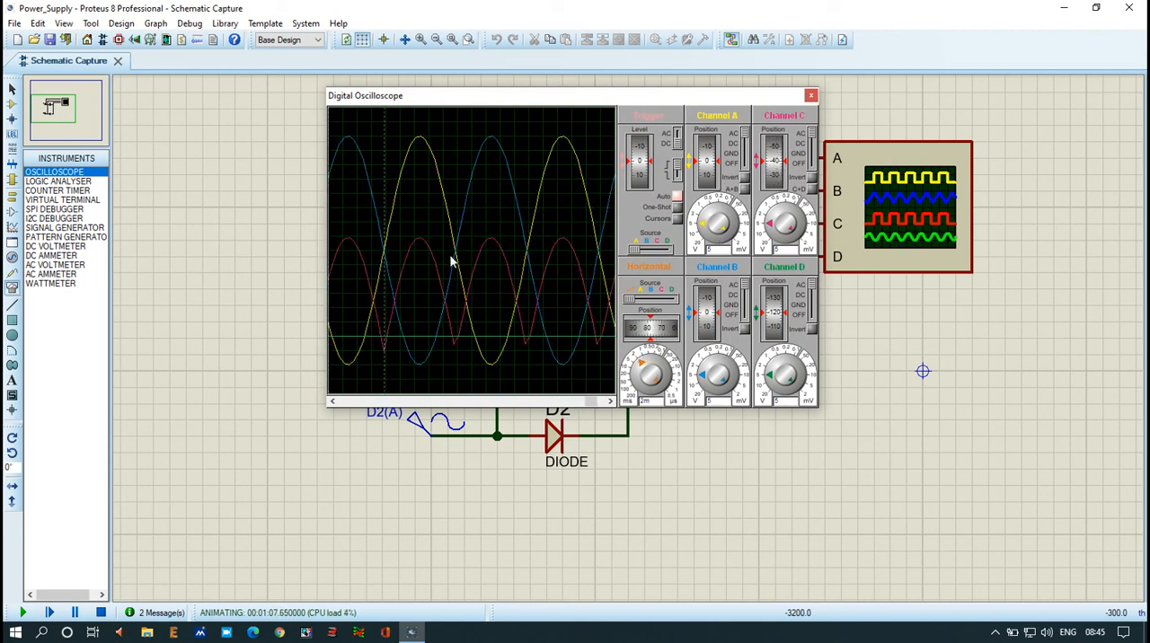
double_click(649, 328)
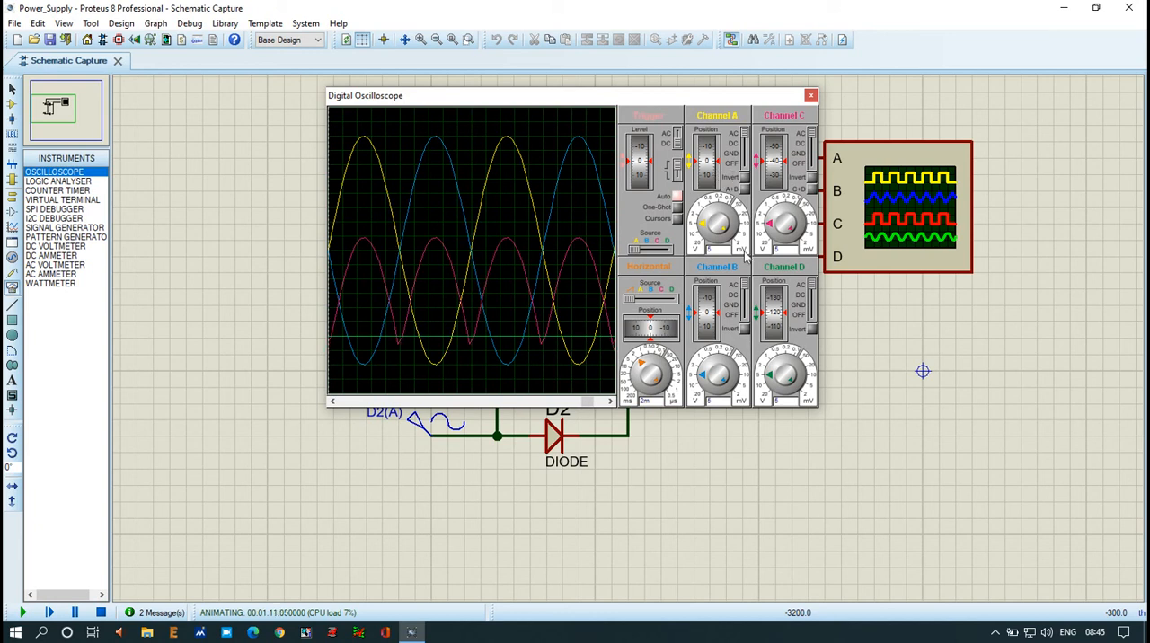
drag(705, 298, 707, 333)
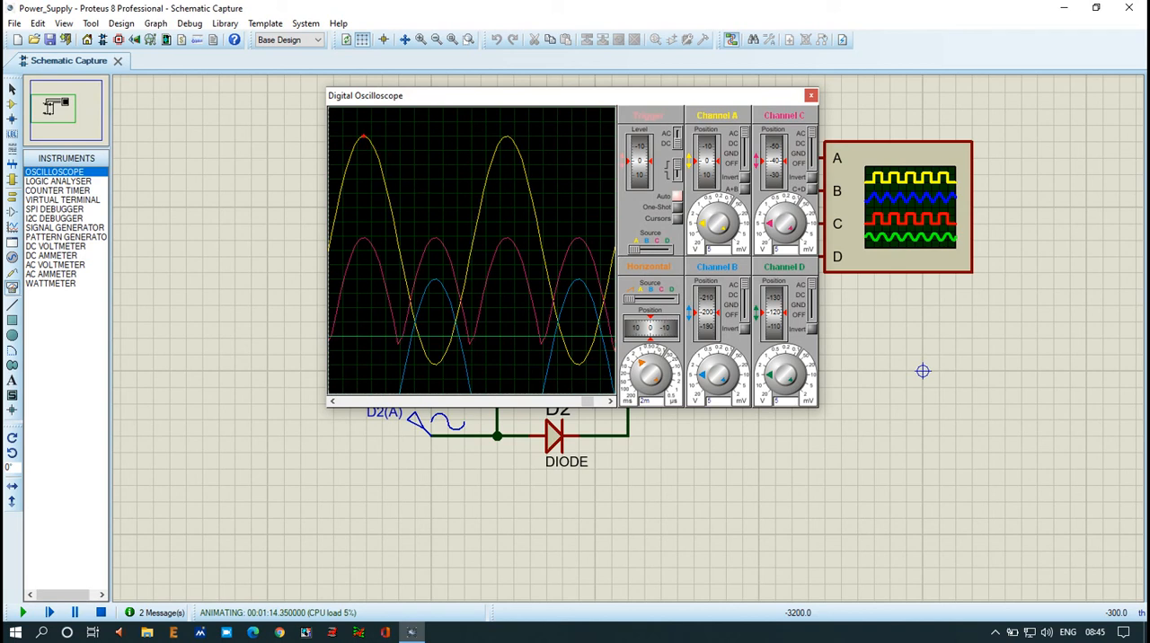
mouse_move(363, 136)
mouse_down()
mouse_move(508, 141)
mouse_move(501, 152)
mouse_up()
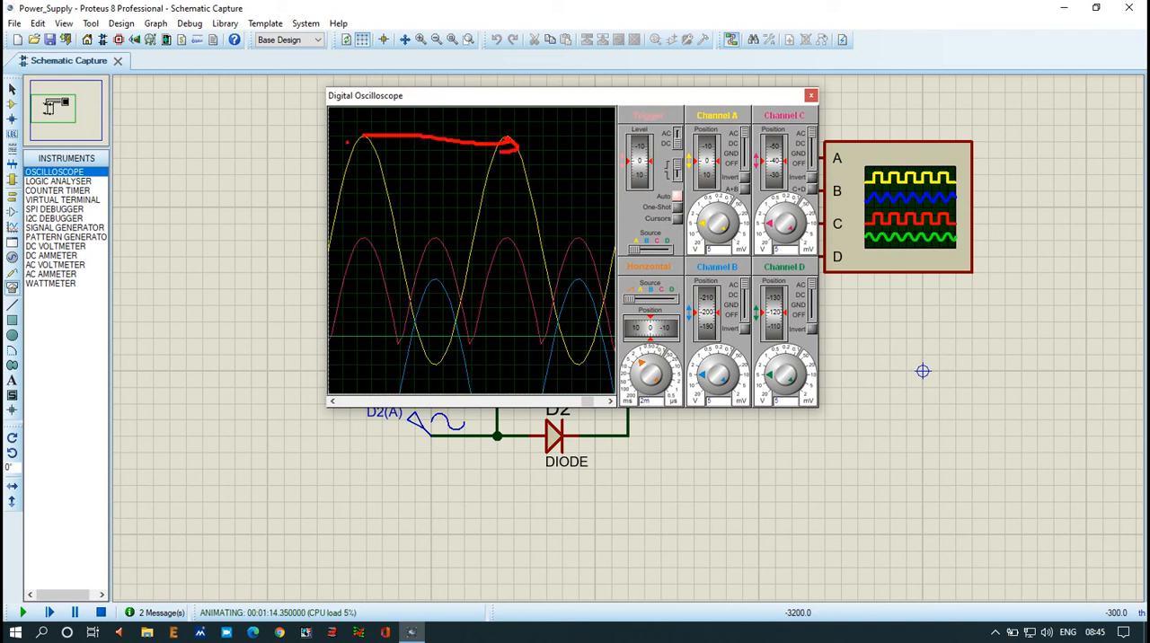
drag(434, 127, 432, 107)
key(Escape)
Step: Raise the channel C trace to position 100 so it overlaps the positive half-cycles of channel A
drag(768, 179, 775, 133)
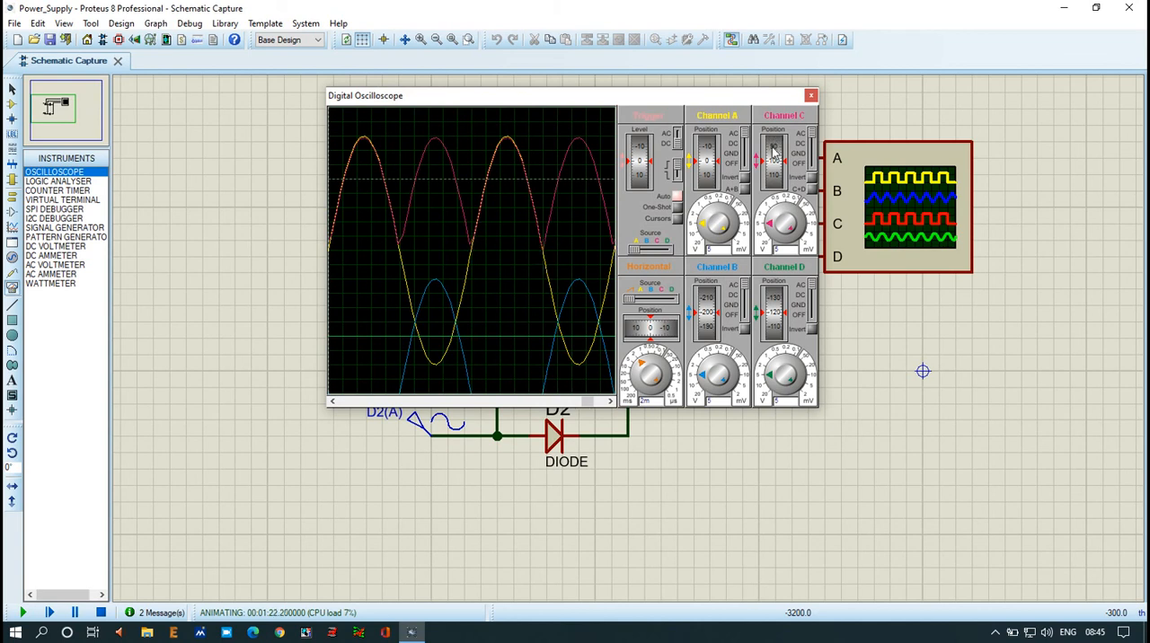
mouse_move(364, 119)
mouse_down()
mouse_move(501, 126)
mouse_move(491, 133)
mouse_up()
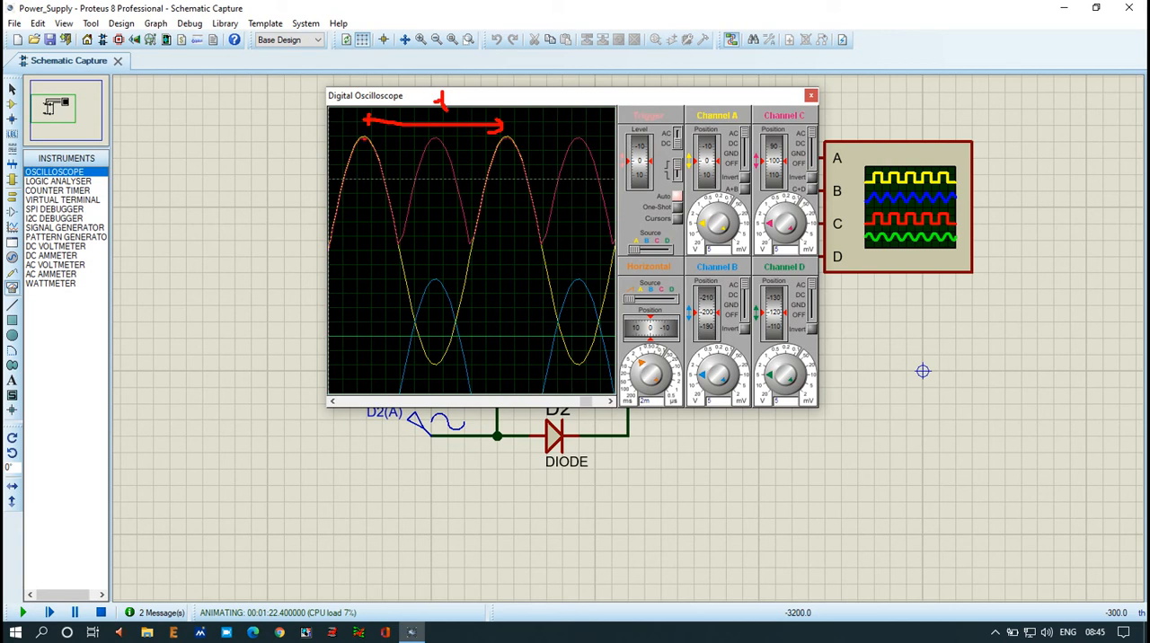
mouse_move(363, 140)
mouse_down()
mouse_move(432, 139)
mouse_move(422, 145)
mouse_up()
mouse_move(372, 133)
mouse_down()
mouse_move(390, 159)
mouse_move(444, 183)
mouse_up()
key(Escape)
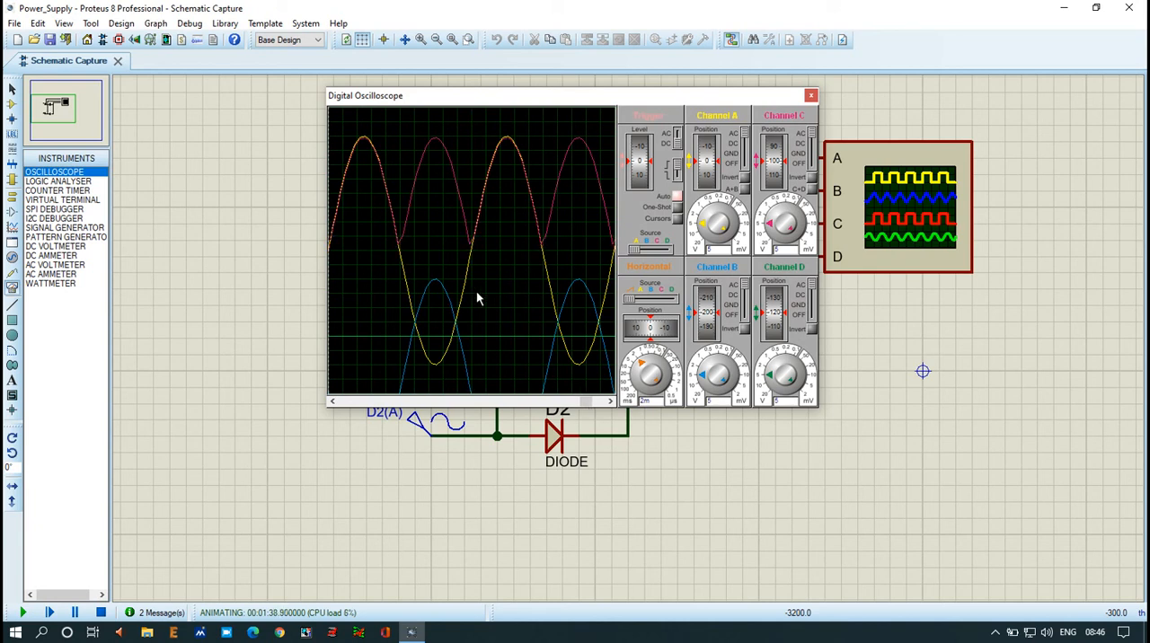
Step: Pause the running simulation with the oscilloscope traces displayed
key(Pause)
click(993, 633)
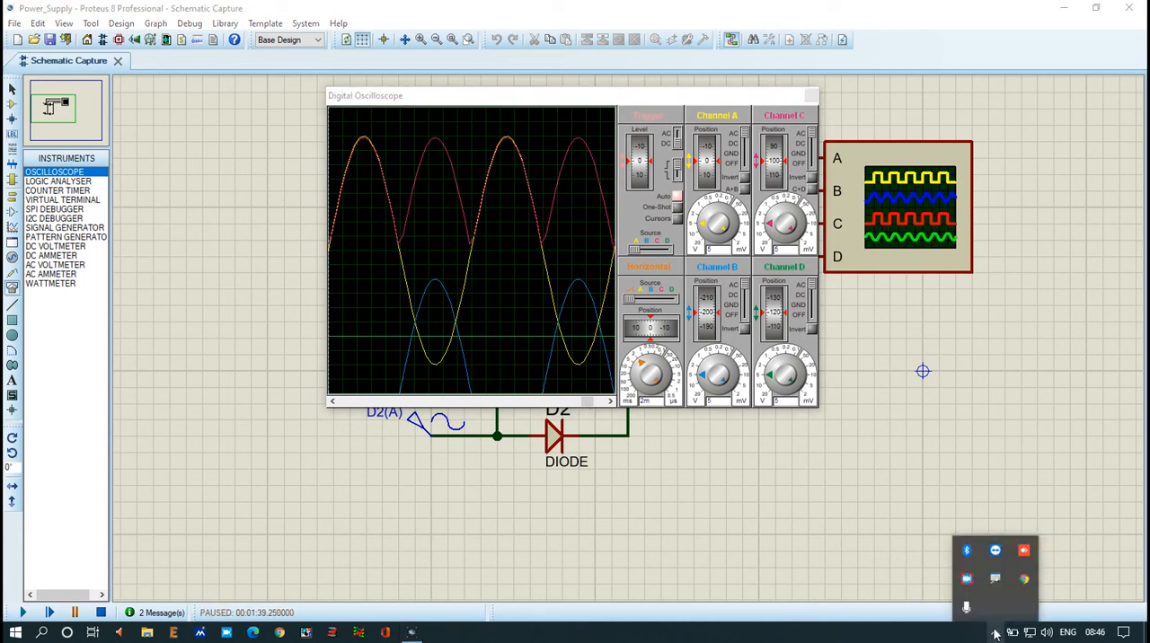